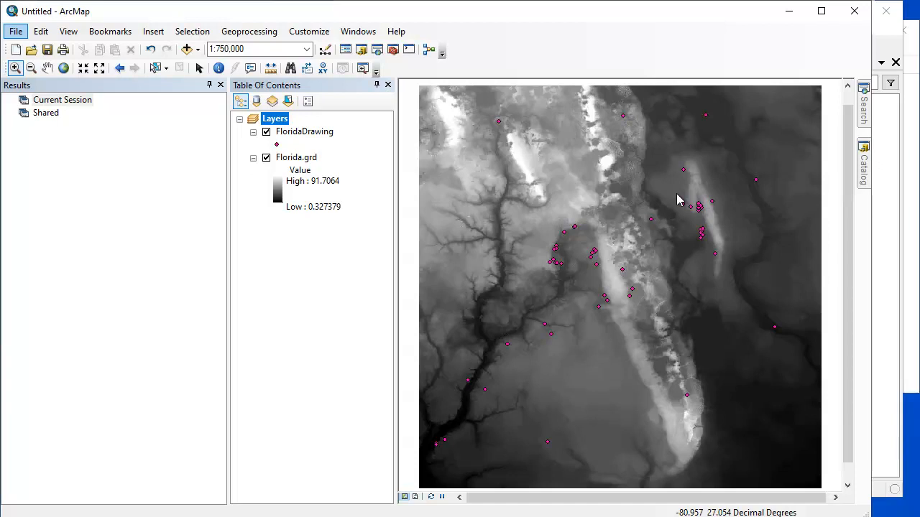
Switch to Manifold System and compare the Florida Grayscale layer with the colored Florida terrain layer in the map.
left_click(886, 468)
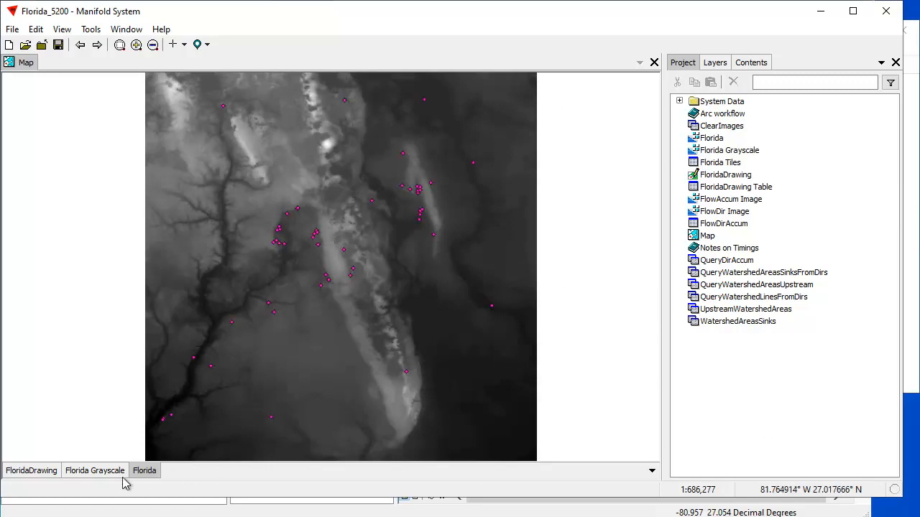
left_click(94, 471)
left_click(93, 471)
left_click(146, 471)
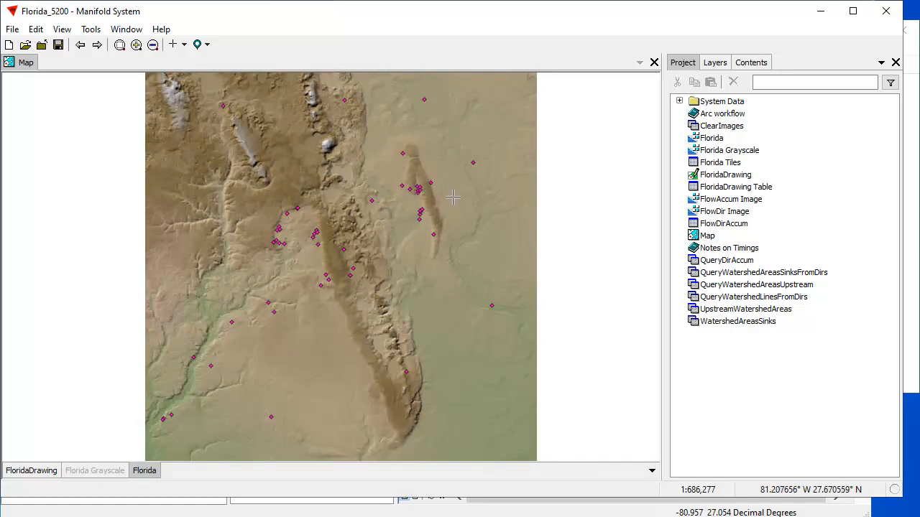
left_click(118, 470)
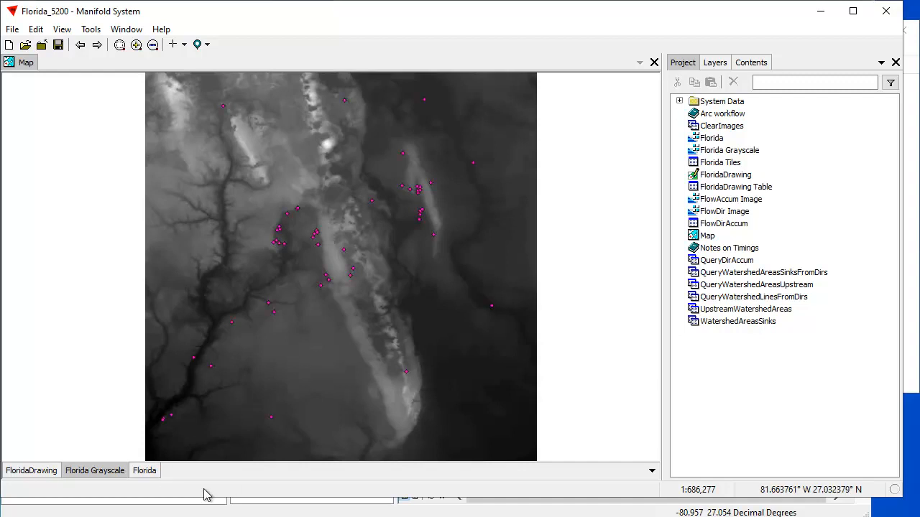
left_click(98, 477)
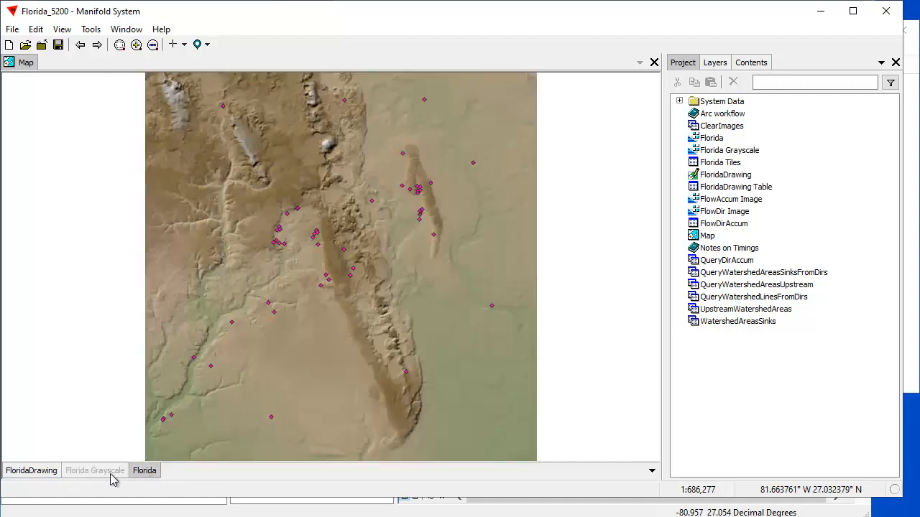
left_click(102, 479)
left_click(147, 475)
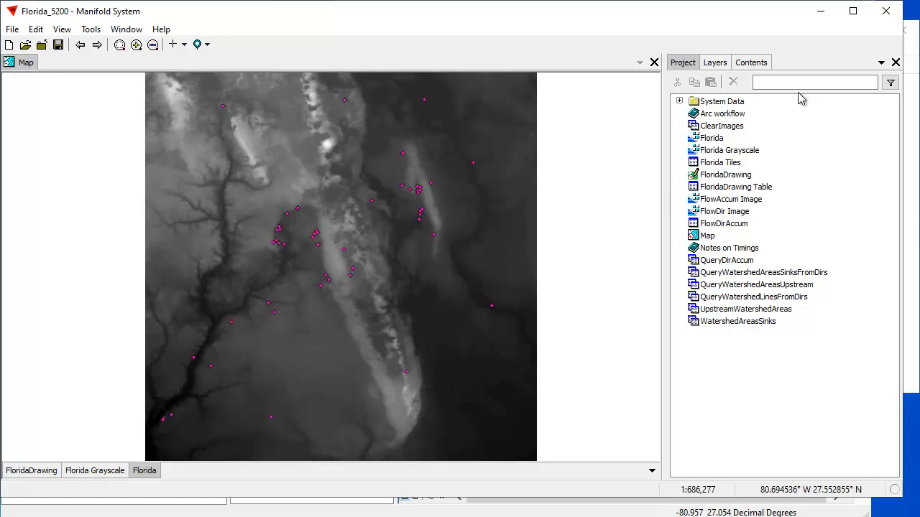
Run the Watershed Lines transform on the Florida layer's Tile field with a minimum flow of 100, adding the result as a new component.
left_click(754, 63)
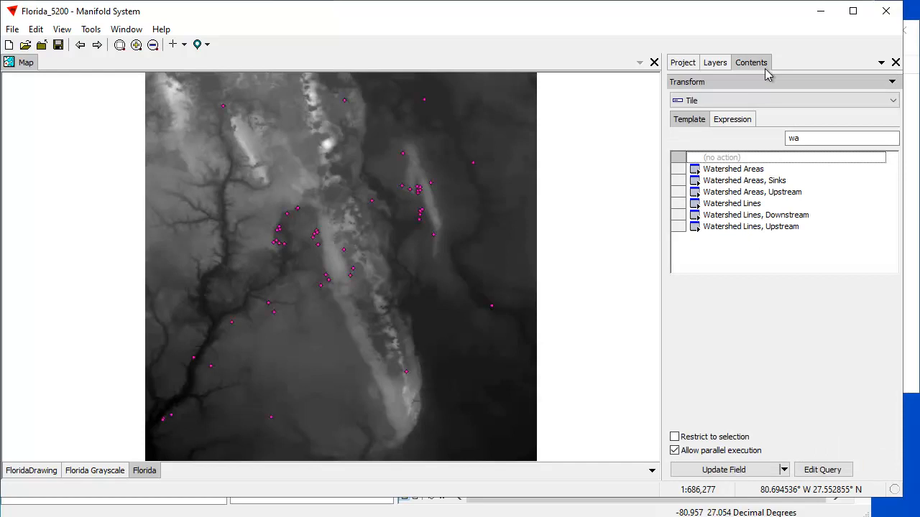
left_click(815, 145)
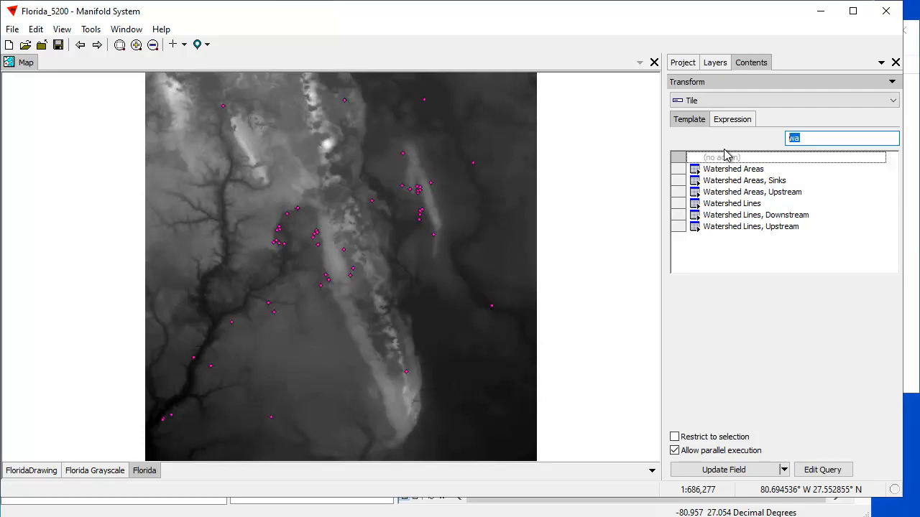
mouse_move(891, 168)
left_mouse_down()
mouse_move(894, 227)
mouse_move(893, 153)
left_mouse_up()
left_click(826, 140)
left_click(754, 203)
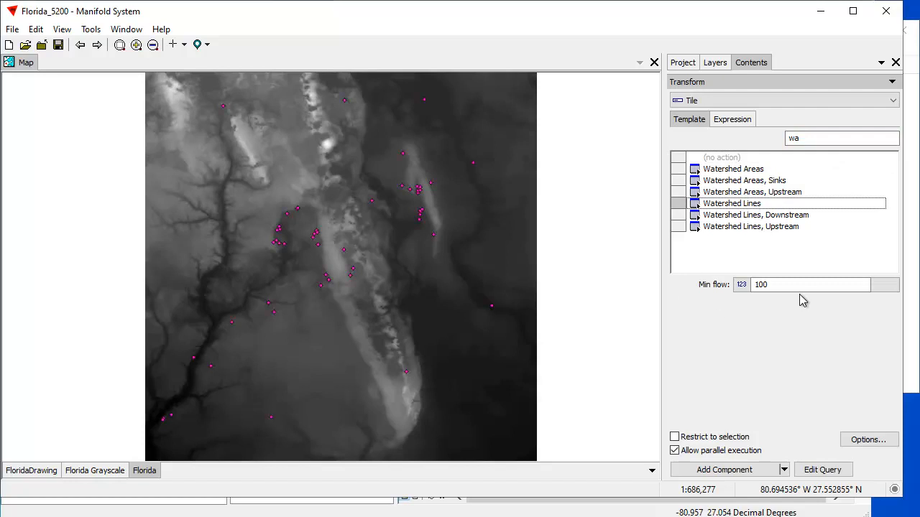
left_click(740, 470)
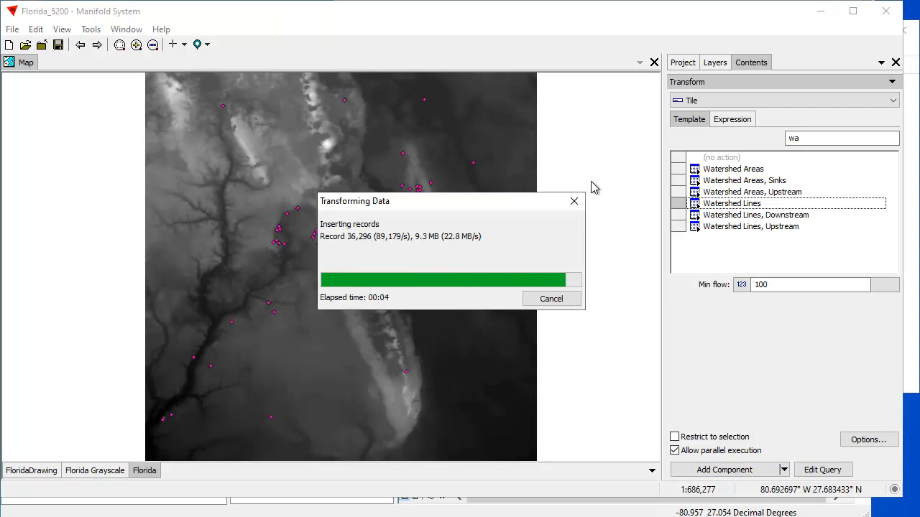
Add the Florida Tiles Watershed Lines Drawing to the map and place its layer above Florida Grayscale.
left_click(683, 62)
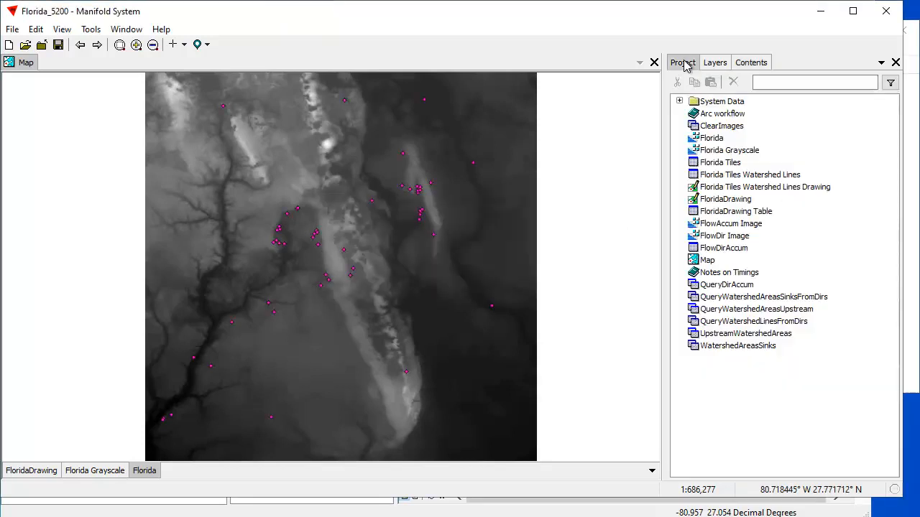
left_click(782, 188)
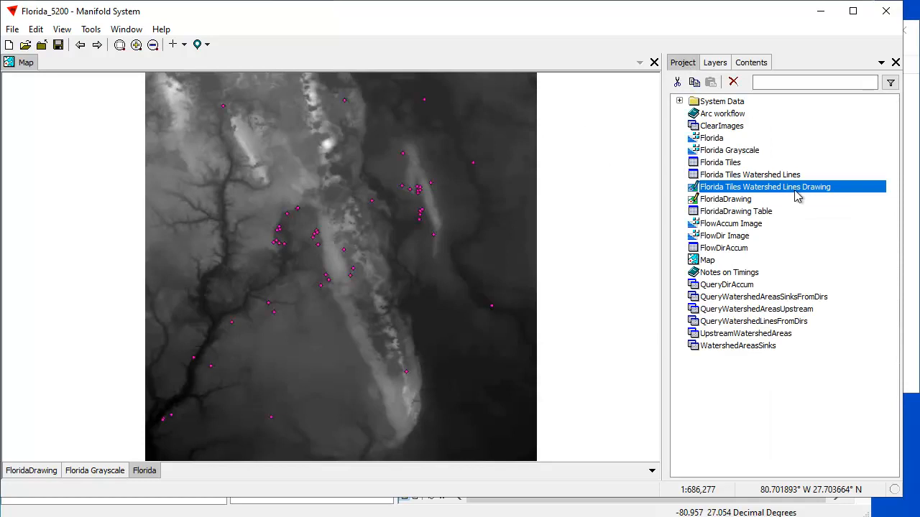
left_click_drag(796, 191, 404, 253)
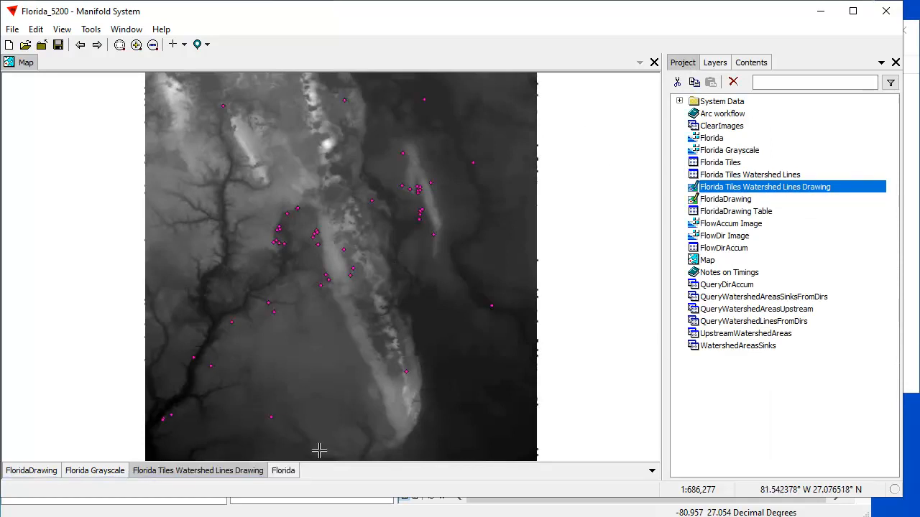
left_click_drag(187, 476, 101, 476)
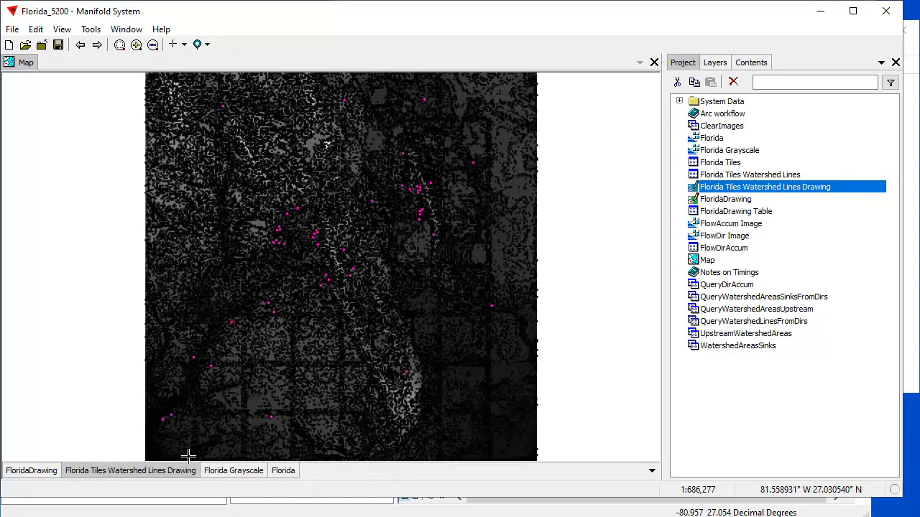
Inspect the generated watershed lines up close around the central ridge, and return to the full map extent.
scroll(323, 289, "up", 3)
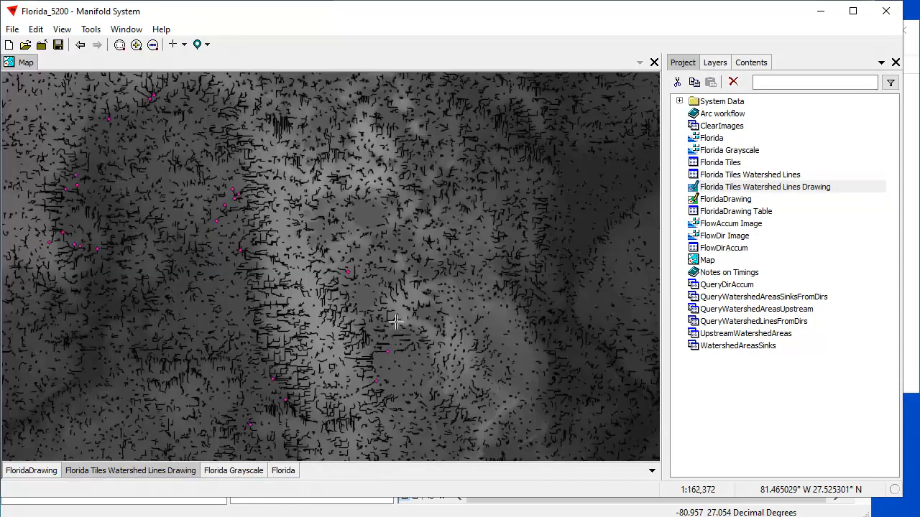
scroll(287, 299, "up", 2)
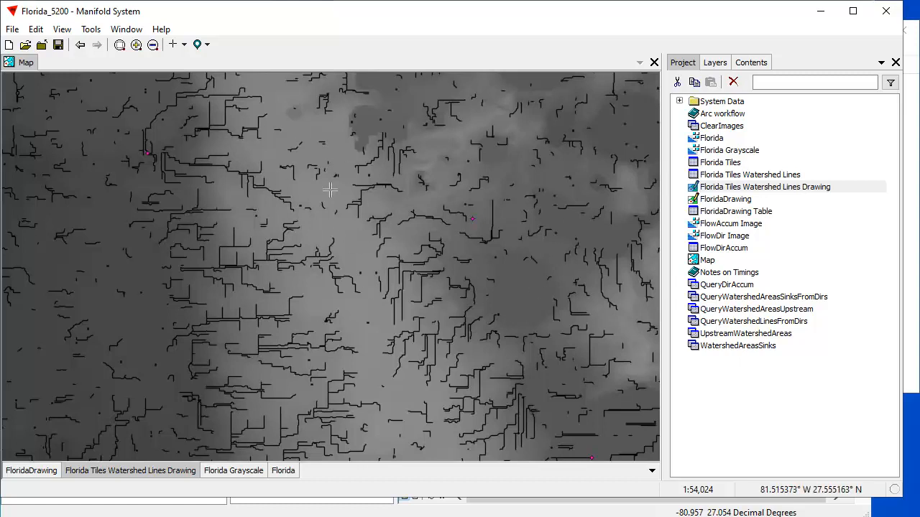
left_click(82, 43)
left_click(81, 44)
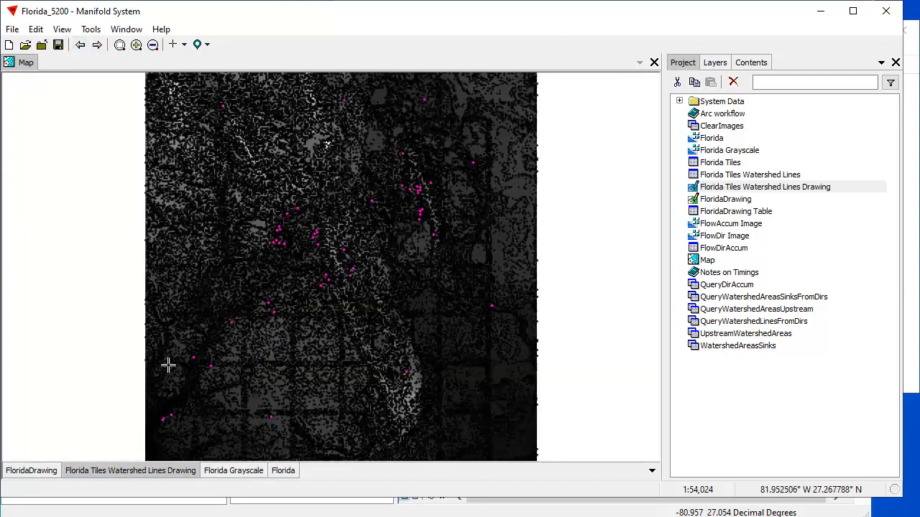
Check the Watershed Lines transform's processing time in the log, and close the log.
left_click(62, 29)
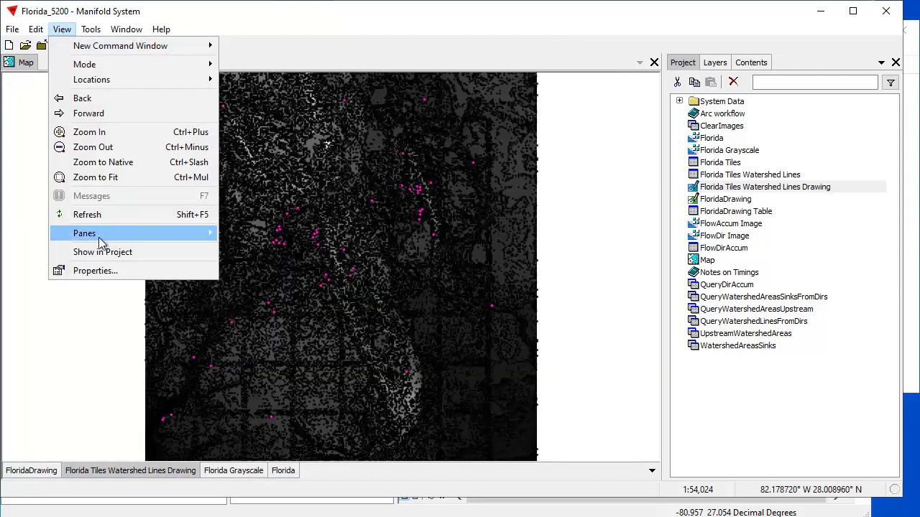
mouse_move(104, 237)
left_click(264, 282)
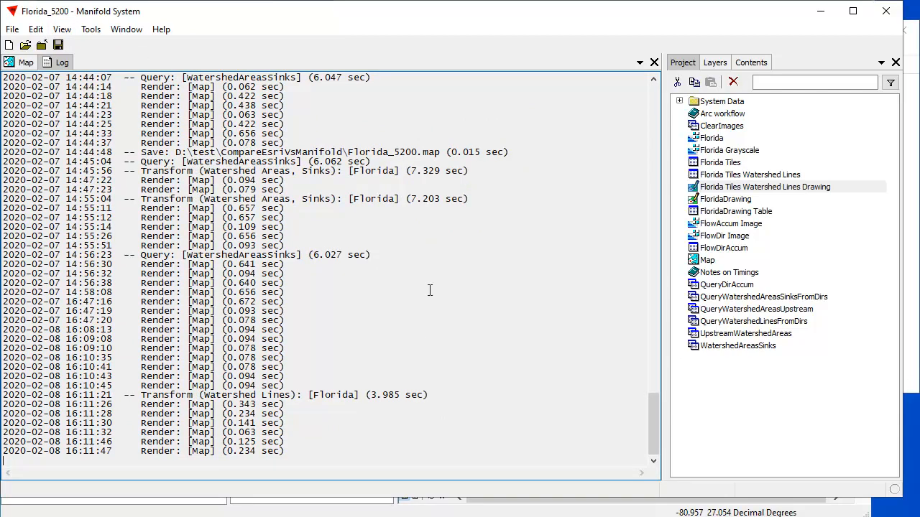
left_click(654, 63)
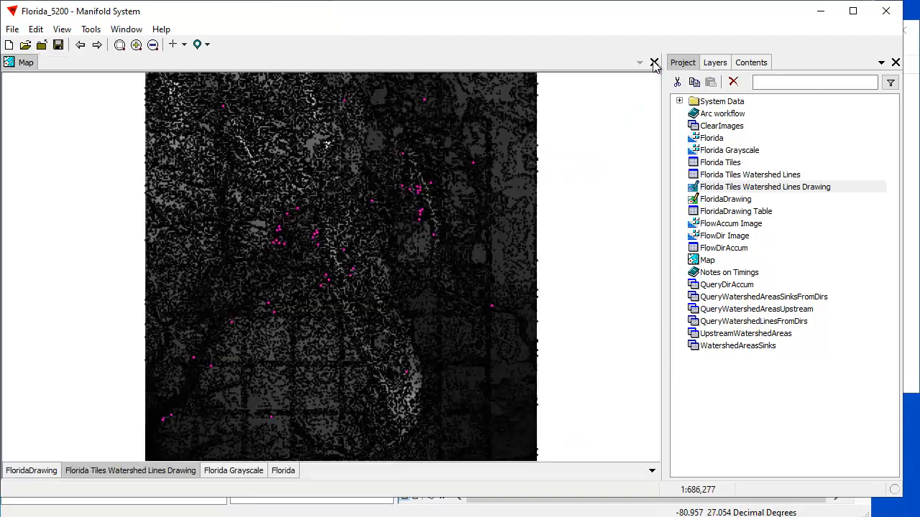
Hide the watershed lines drawing layer, make Florida Grayscale the active layer, and switch to ArcMap.
left_click(115, 471, "shift")
left_click(255, 474)
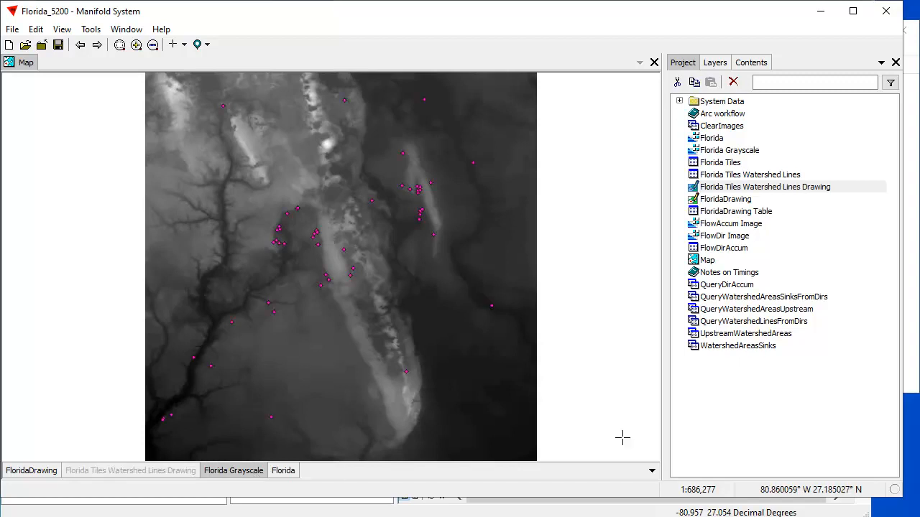
left_click(611, 512)
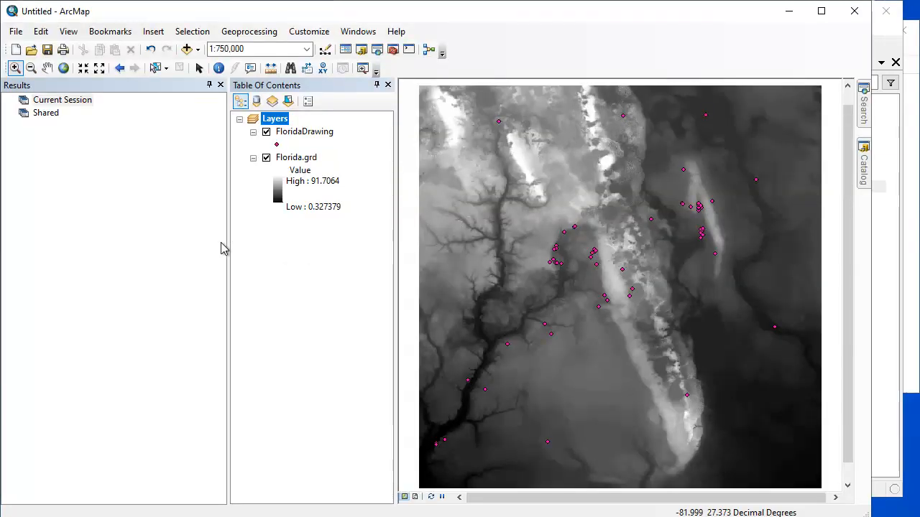
Run the Spatial Analyst Flow Direction tool on Florida.grd with flow direction type D8 and the default output raster.
left_click(864, 172)
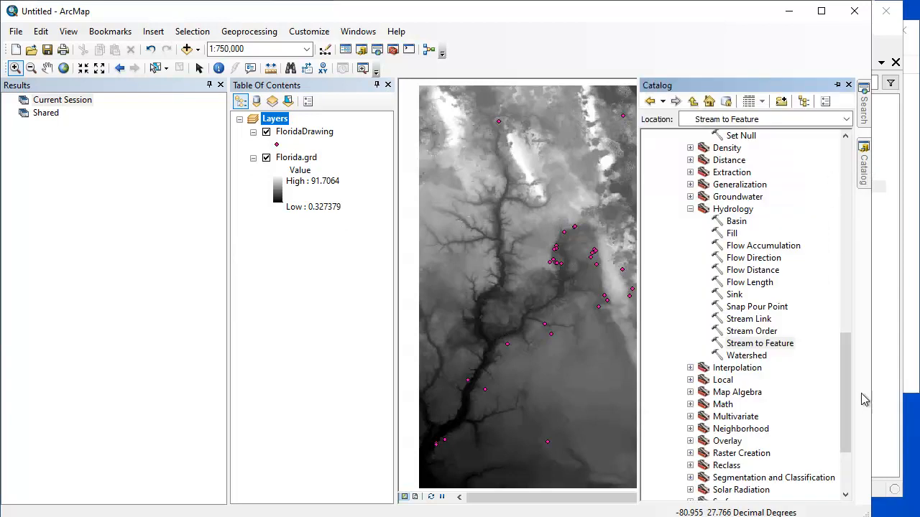
left_click_drag(845, 376, 841, 402)
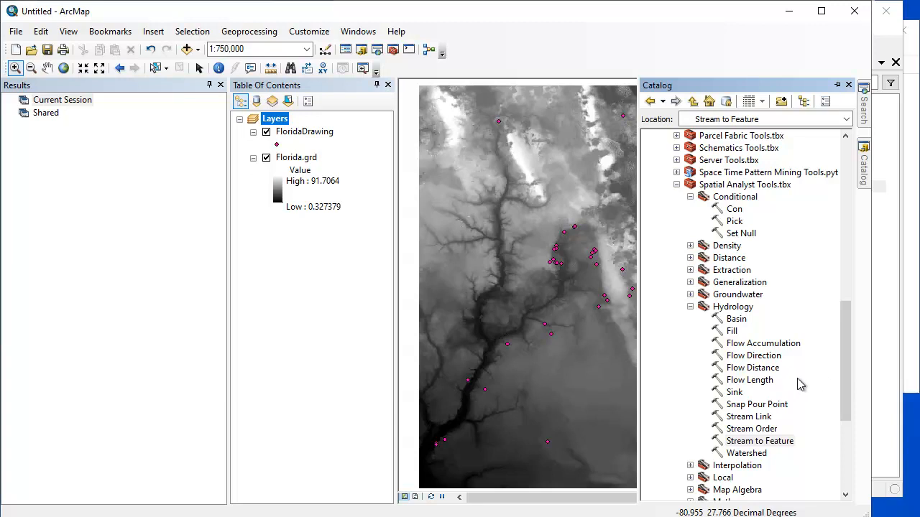
double_click(754, 356)
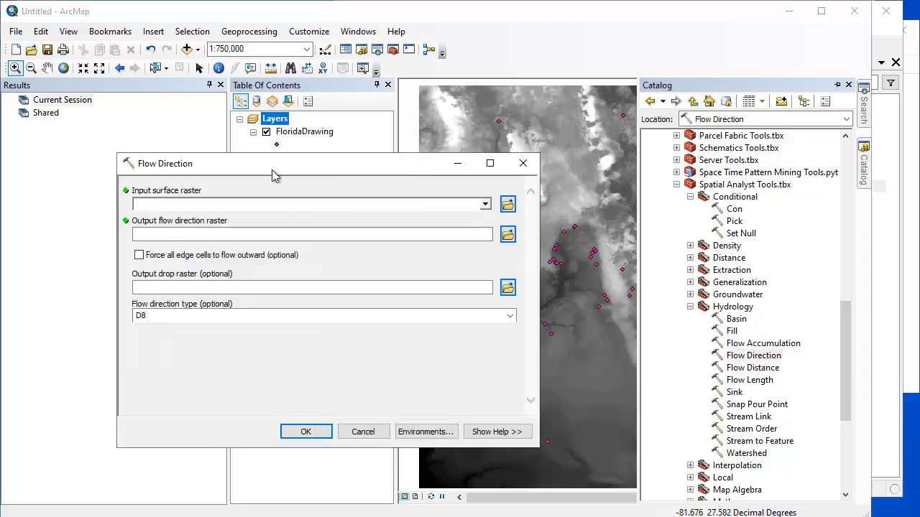
left_click(509, 207)
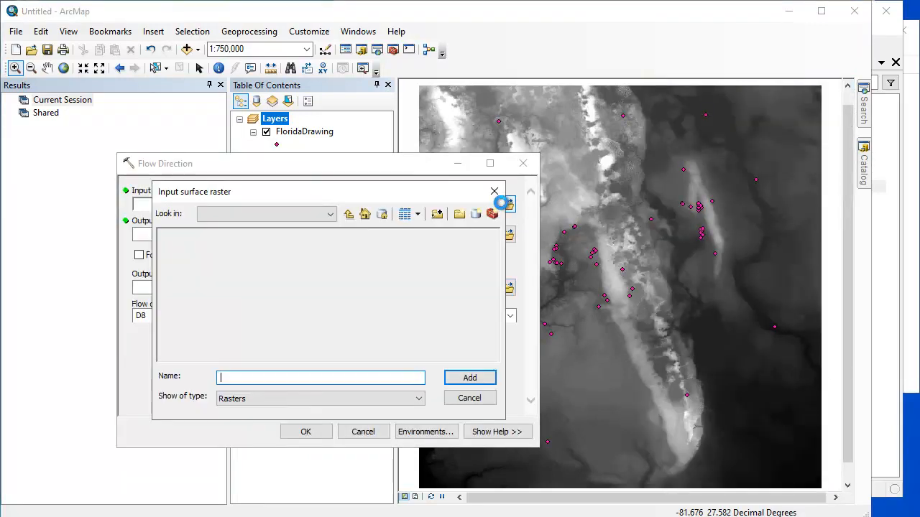
left_click(474, 396)
left_click(485, 204)
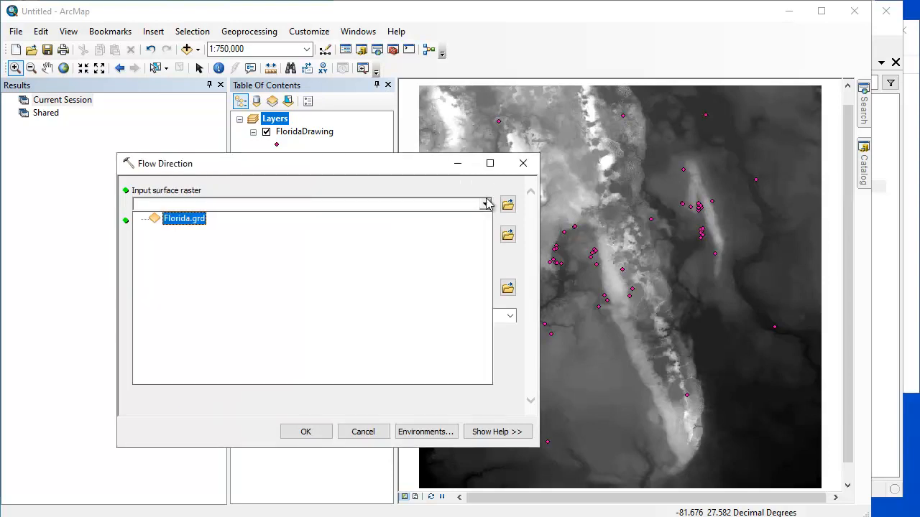
left_click(305, 432)
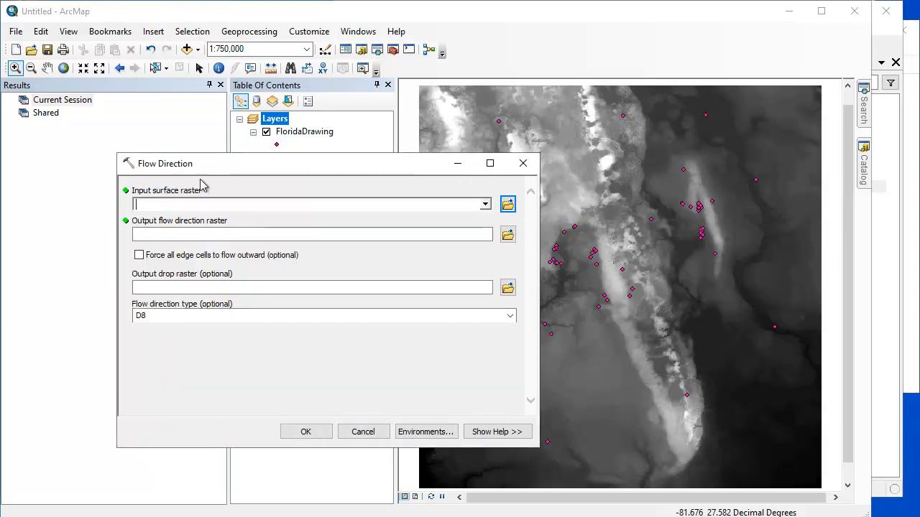
left_click(485, 204)
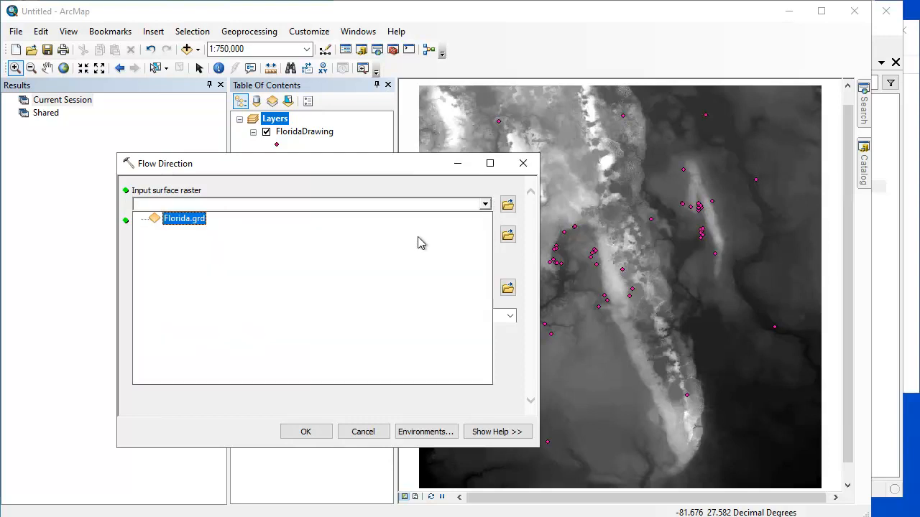
left_click(181, 220)
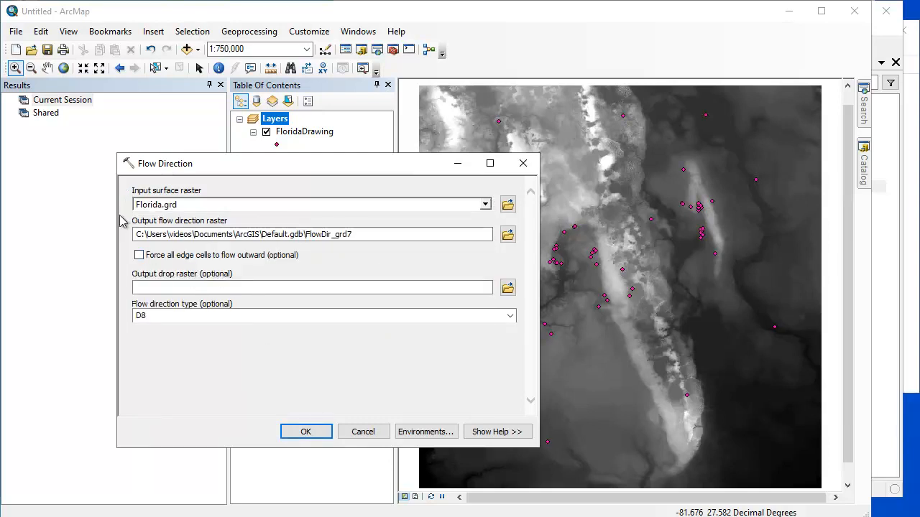
left_click(306, 431)
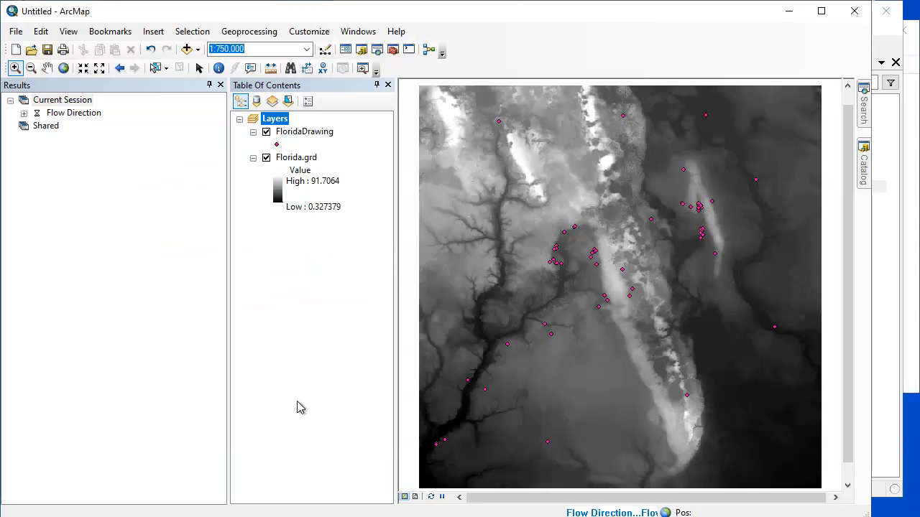
Expand the Flow Direction run in the results and read its execution messages.
left_click(23, 114)
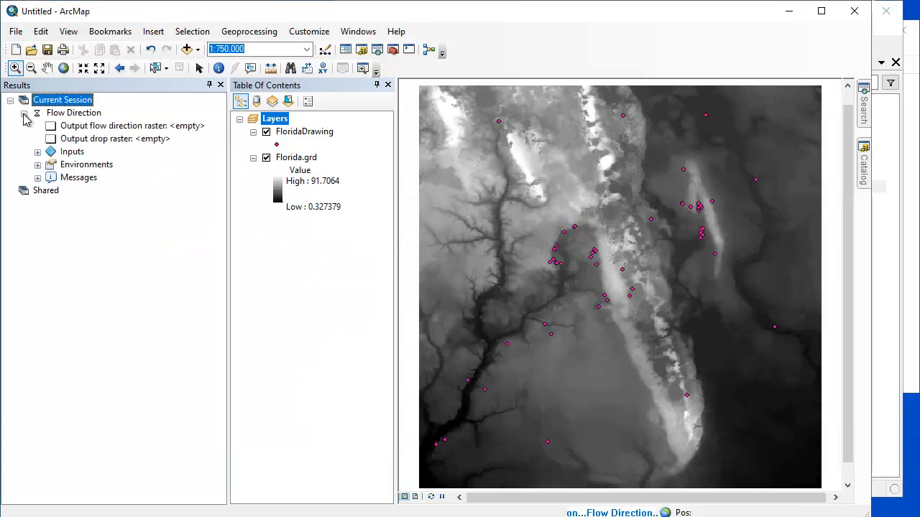
left_click(37, 177)
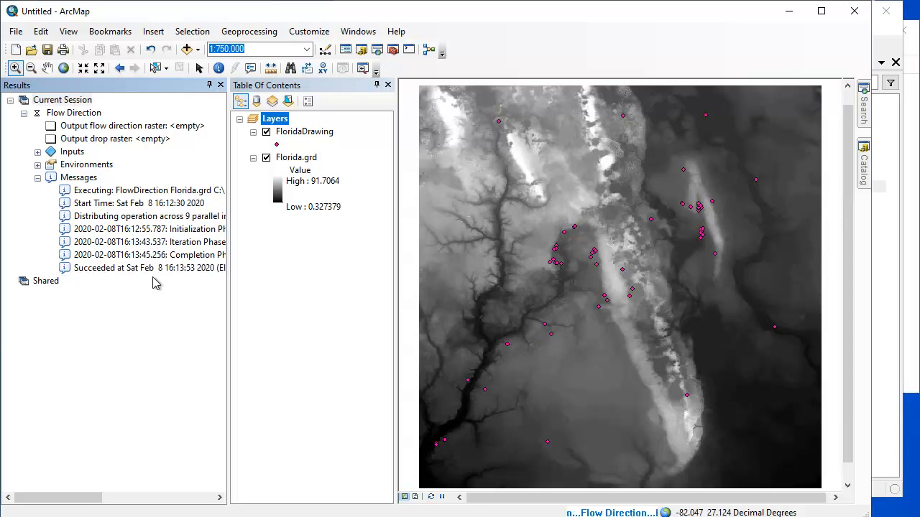
left_click(147, 305)
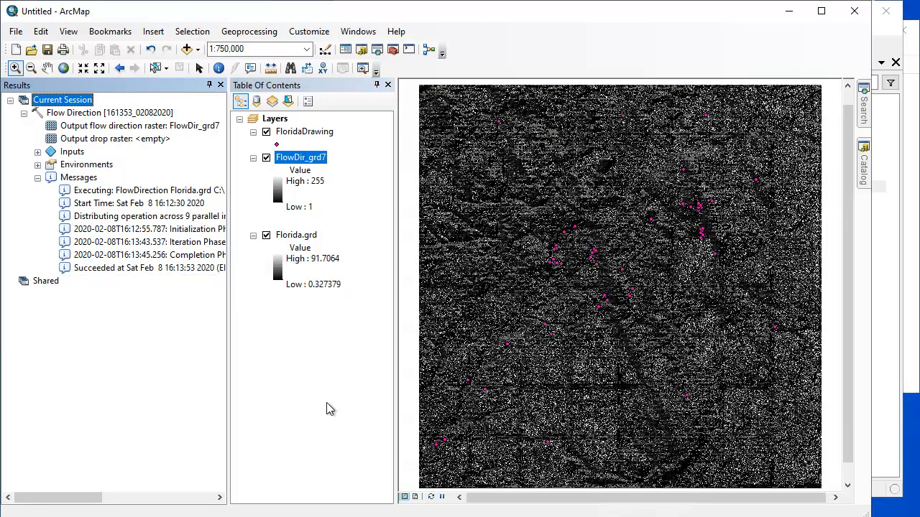
Run the Flow Accumulation tool on FlowDir_grd7 with the default output raster, output data type FLOAT and flow direction type D8.
left_click(866, 168)
double_click(763, 343)
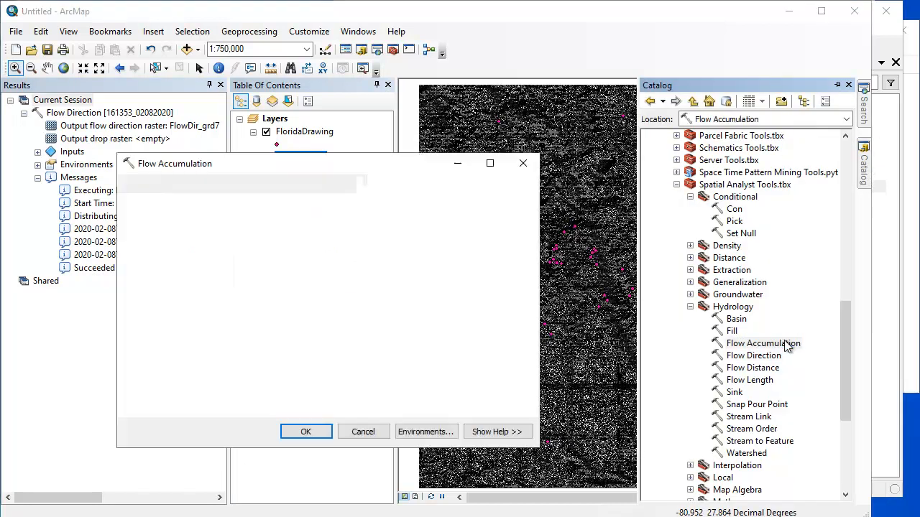
left_click(485, 204)
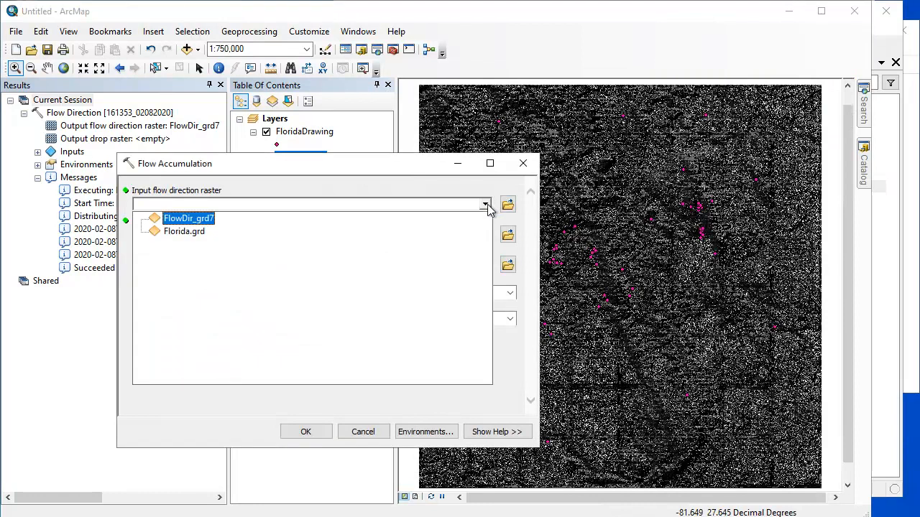
left_click(189, 218)
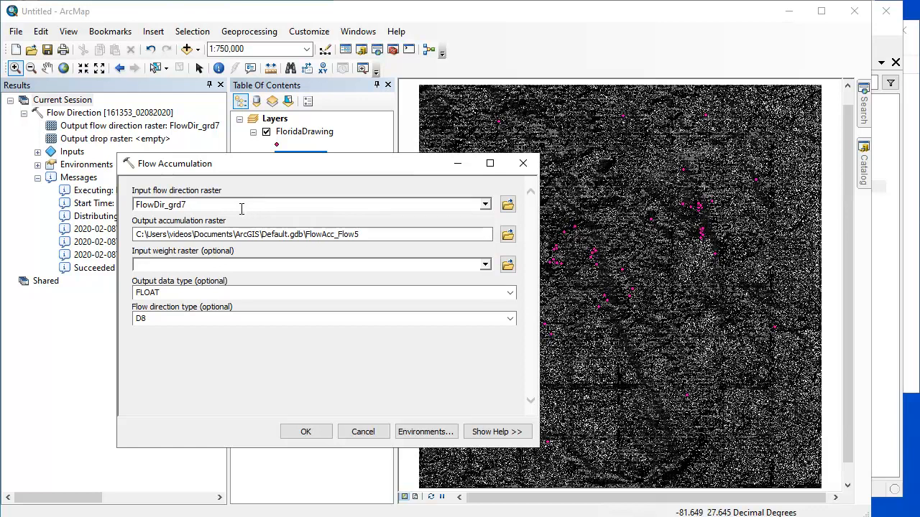
left_click(305, 431)
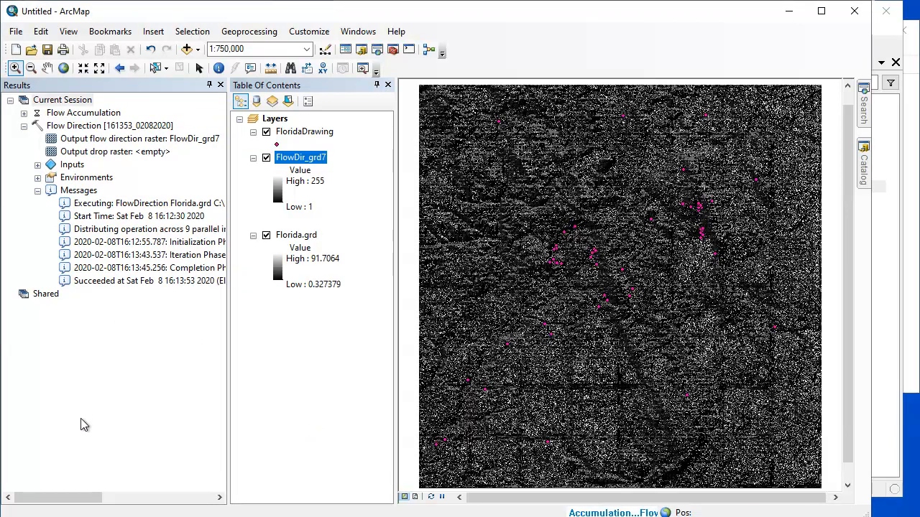
Collapse the Flow Direction run in the results and read the execution messages of the Flow Accumulation run.
left_click(24, 126)
left_click(24, 113)
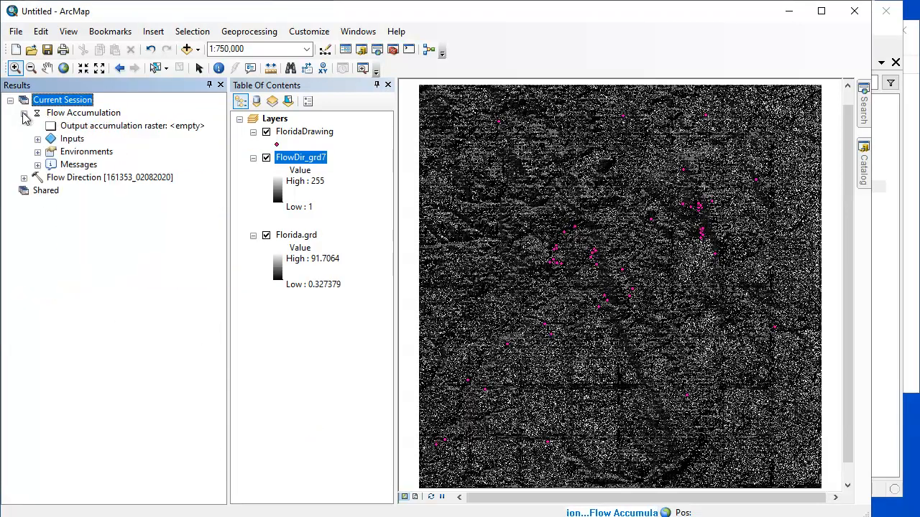
left_click(37, 164)
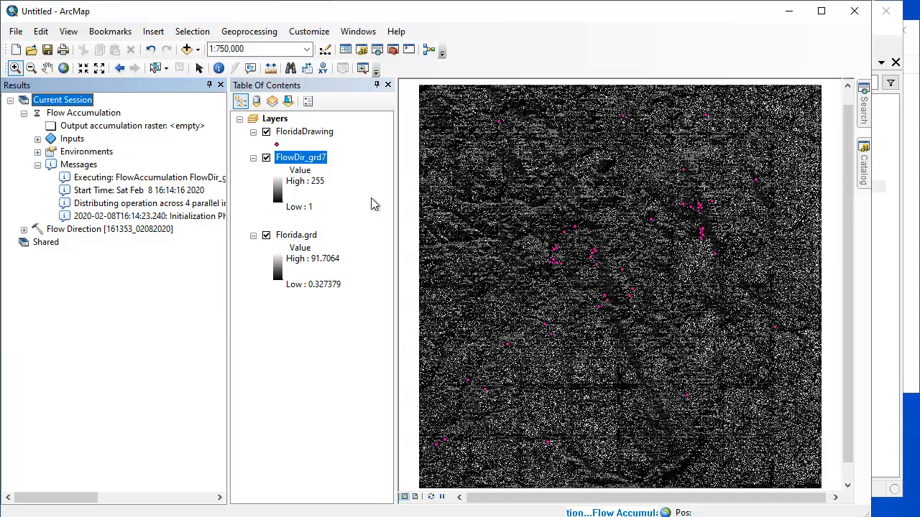
left_click(866, 179)
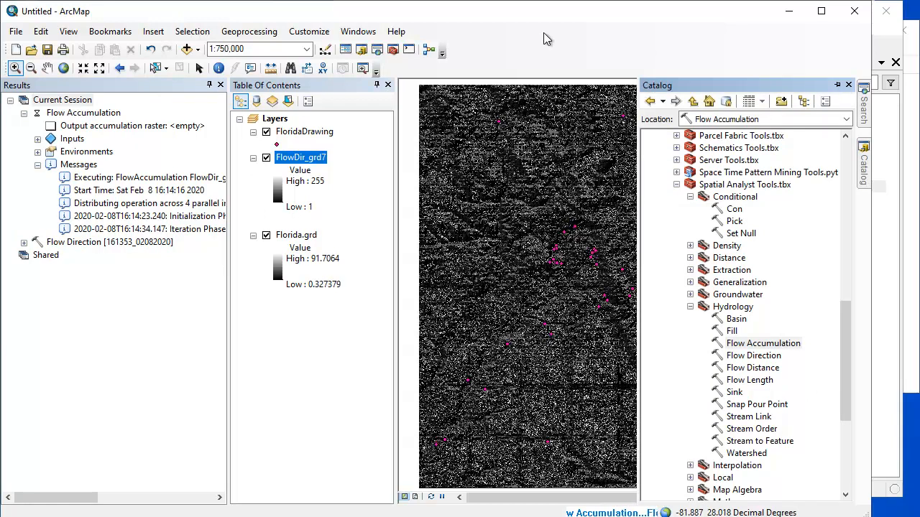
left_click(162, 269)
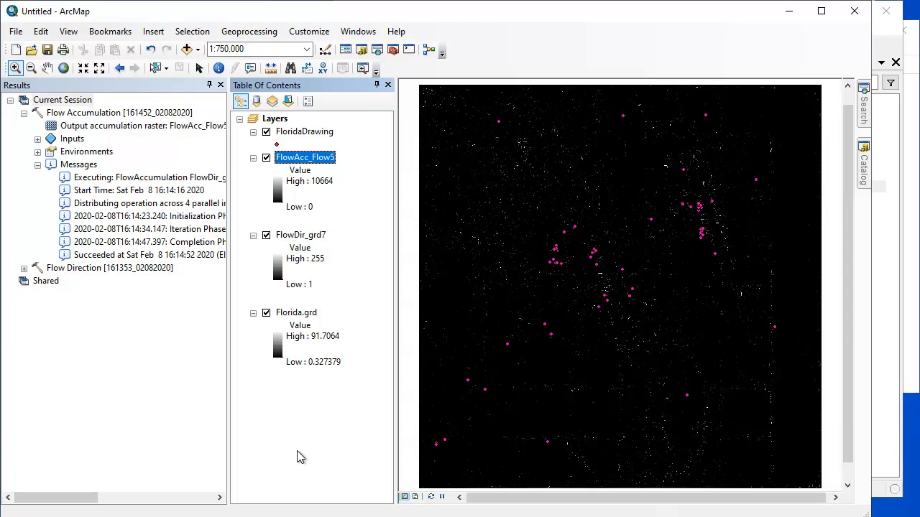
Run the Set Null tool on FlowAcc_Flow5 with the expression Value < 100, a false constant value of 1 and the default output raster.
left_click(863, 170)
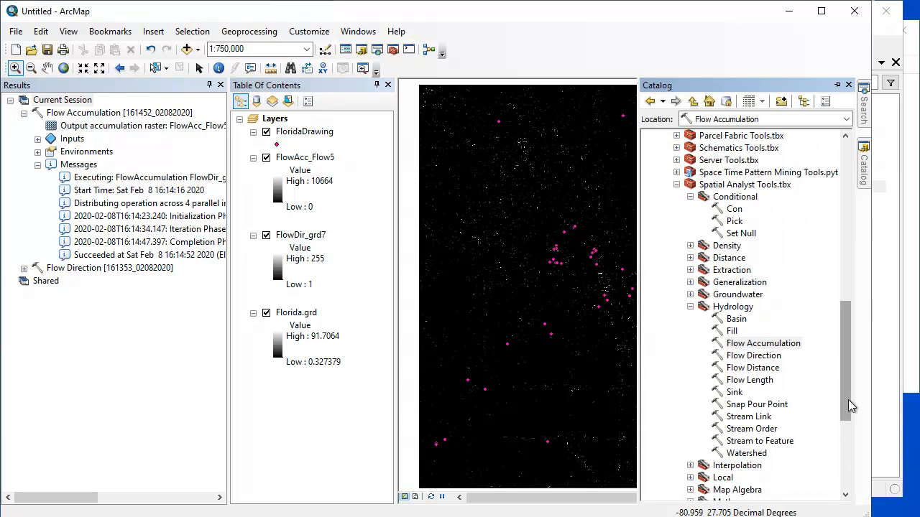
double_click(741, 234)
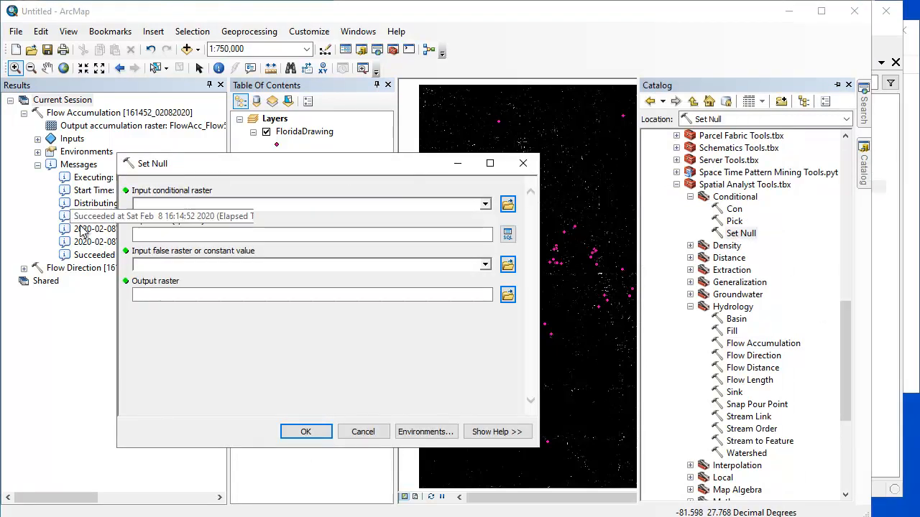
left_click(485, 205)
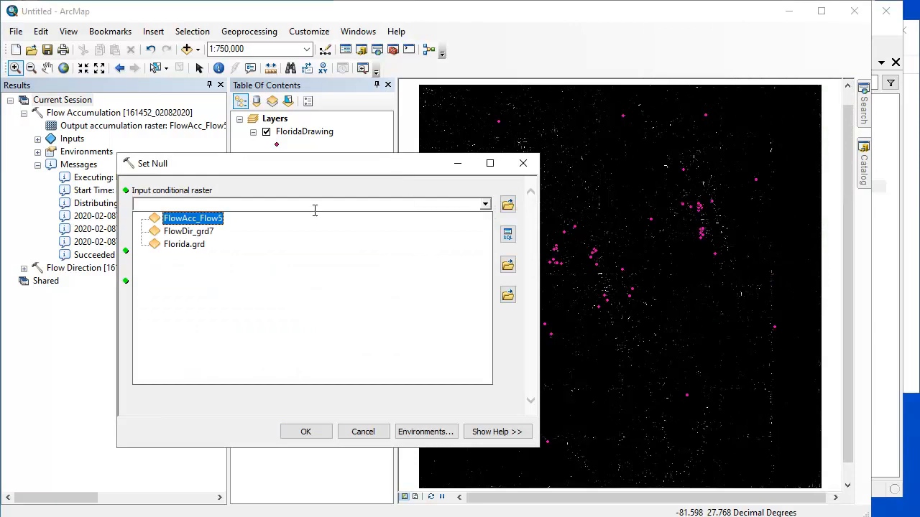
left_click(205, 218)
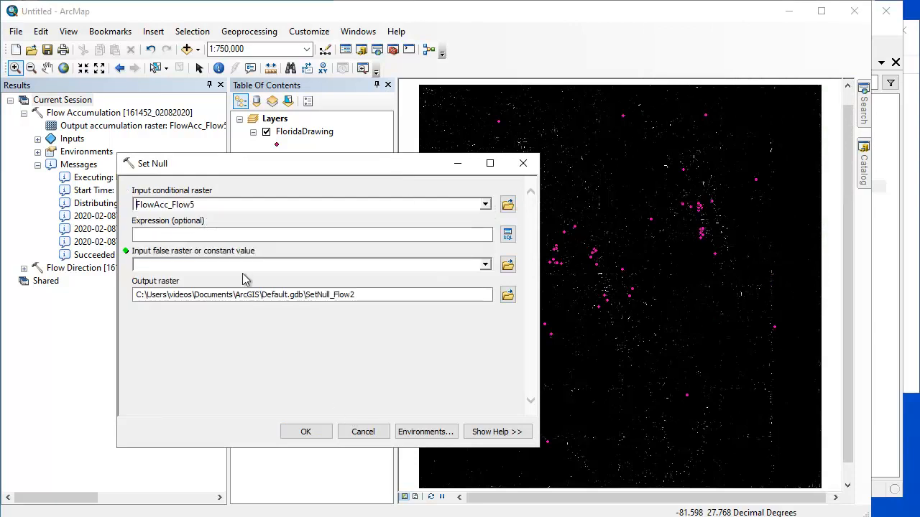
left_click(198, 236)
type("Value < 100")
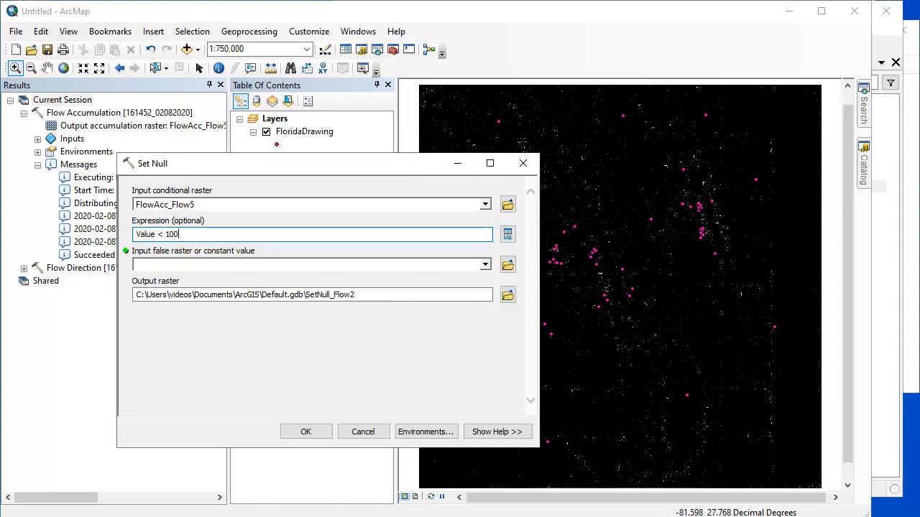
left_click(201, 266)
type("1")
left_click(306, 431)
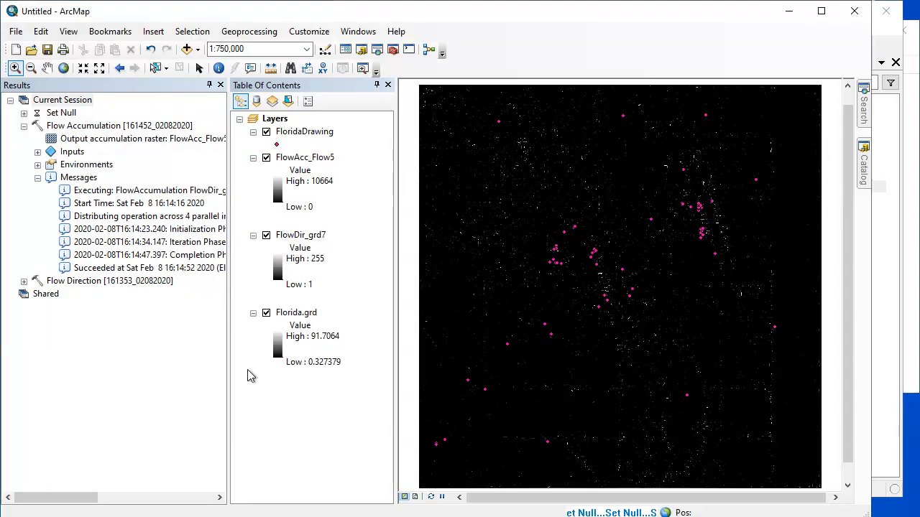
left_click(24, 113)
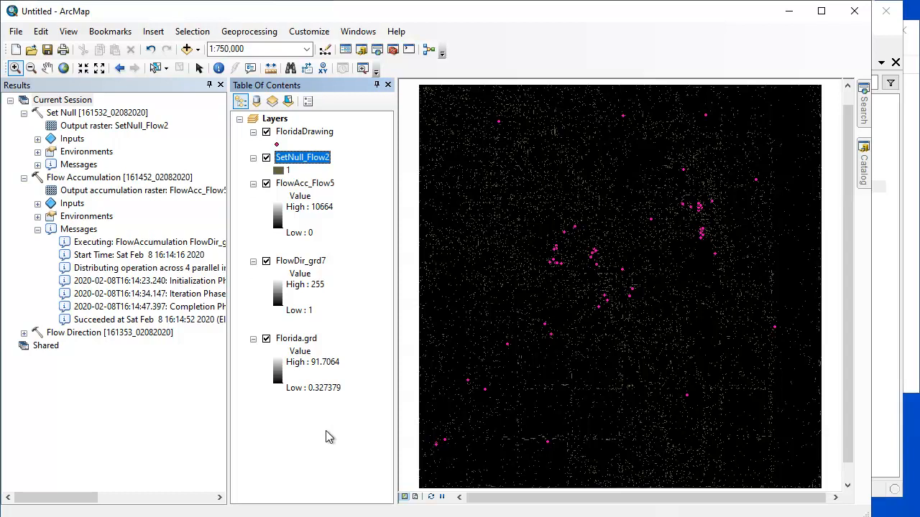
Run Stream to Feature with stream raster SetNull_Flow2, flow direction raster FlowDir_grd7 and simplified polylines, and read its execution messages.
left_click(864, 176)
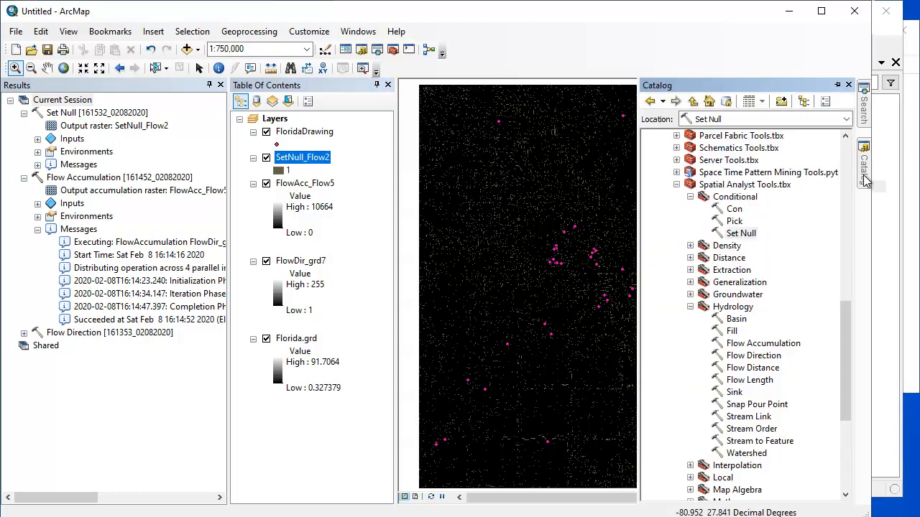
left_click_drag(845, 337, 838, 367)
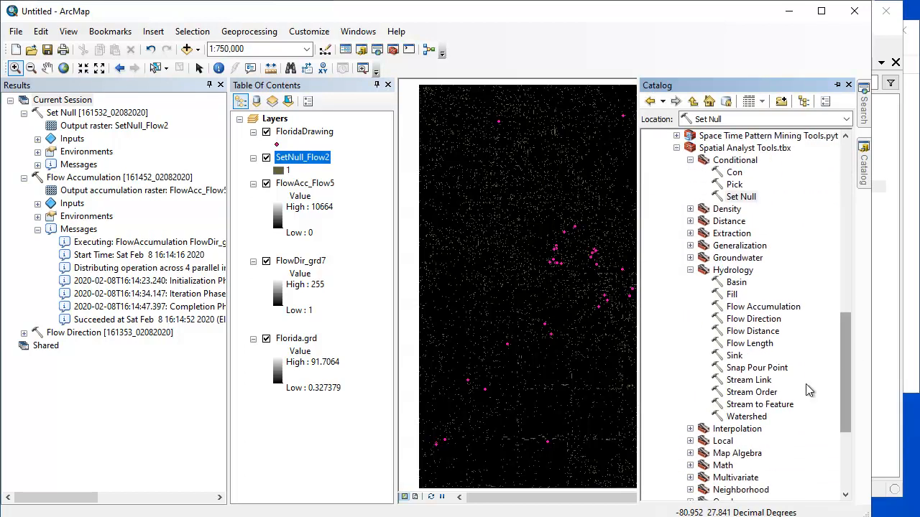
double_click(776, 404)
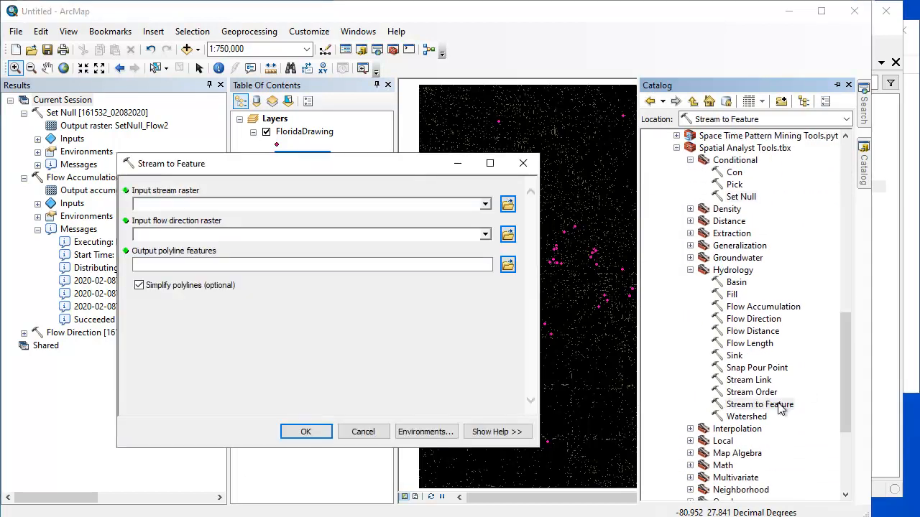
left_click(486, 206)
left_click(190, 218)
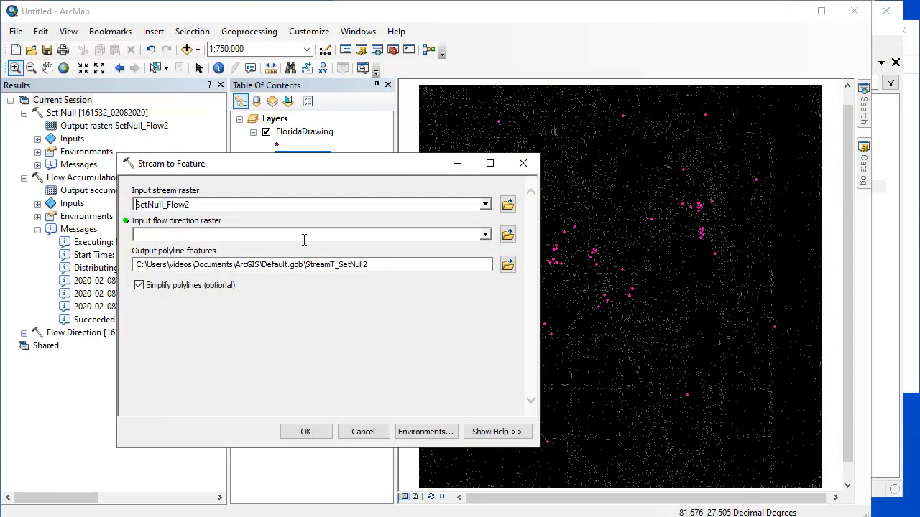
left_click(485, 235)
left_click(206, 263)
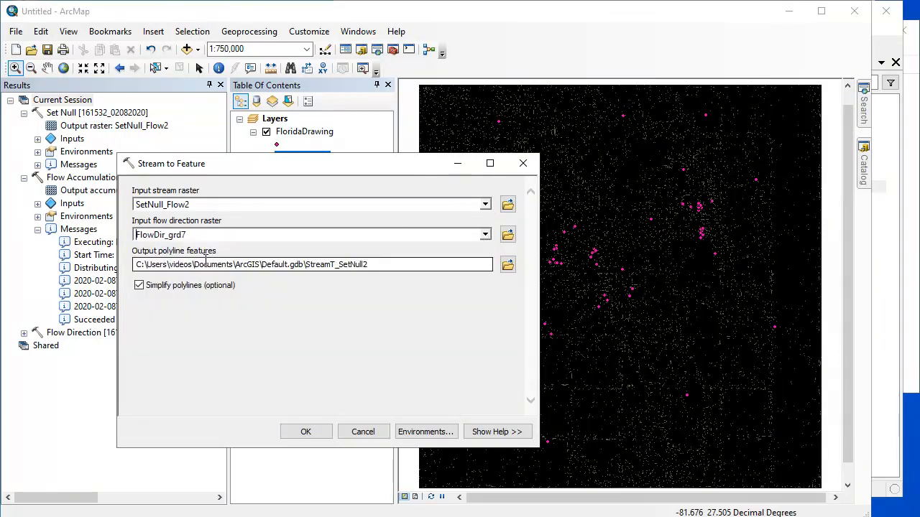
left_click(306, 432)
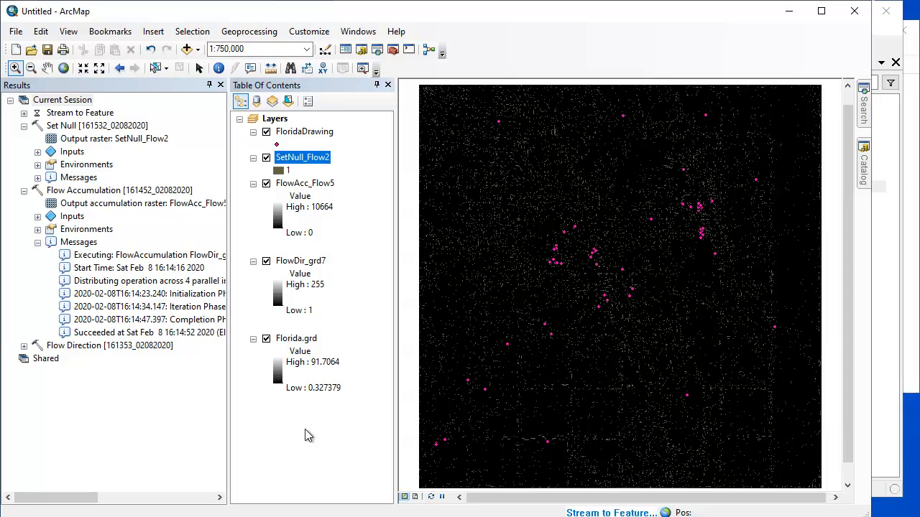
left_click(24, 113)
left_click(37, 164)
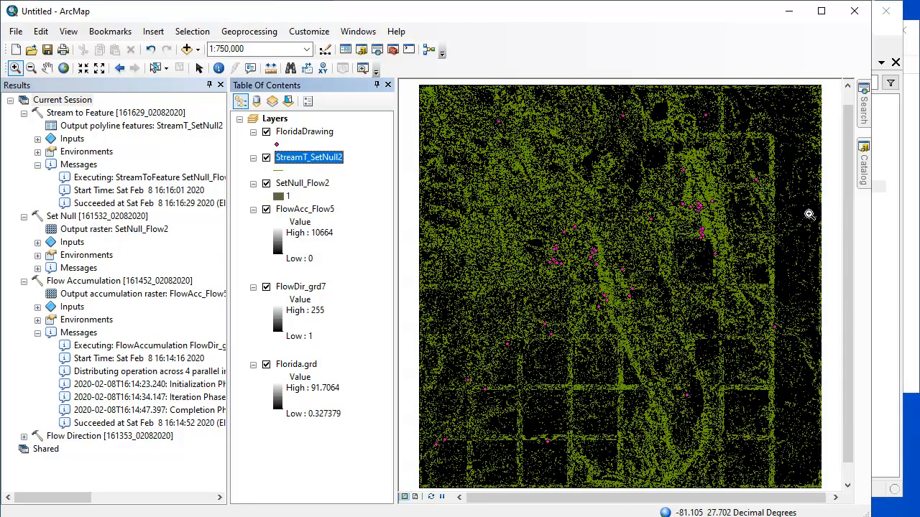
Examine the StreamT_SetNull2 stream lines in detail near the centre of the map, zooming in progressively and returning to the previous extent.
left_click_drag(597, 259, 679, 334)
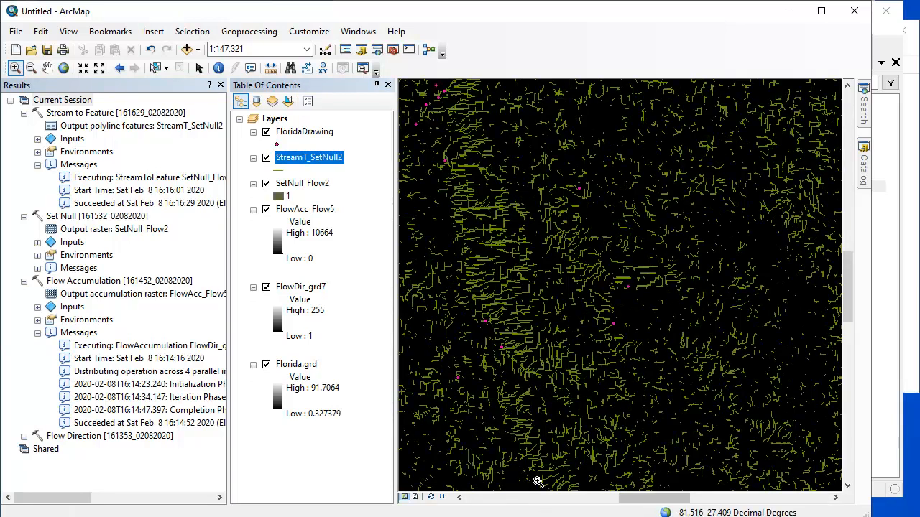
left_click_drag(425, 228, 618, 371)
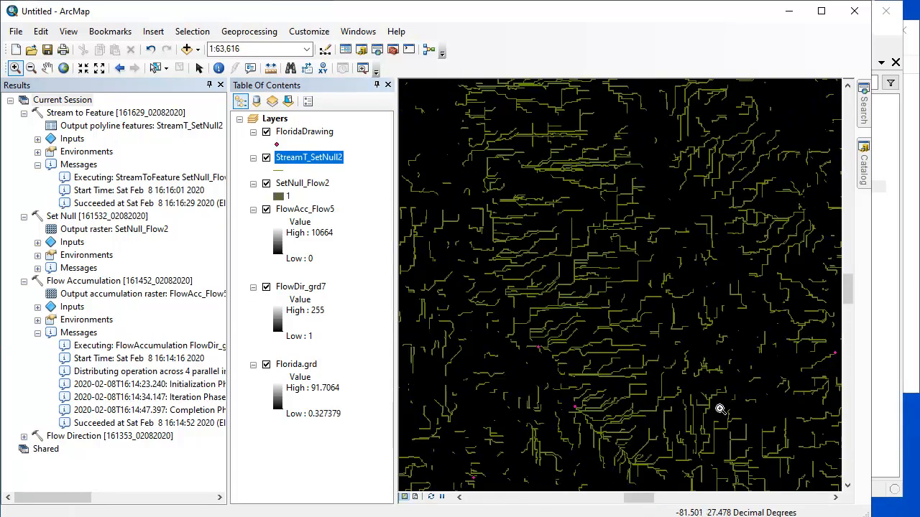
left_click_drag(518, 191, 735, 373)
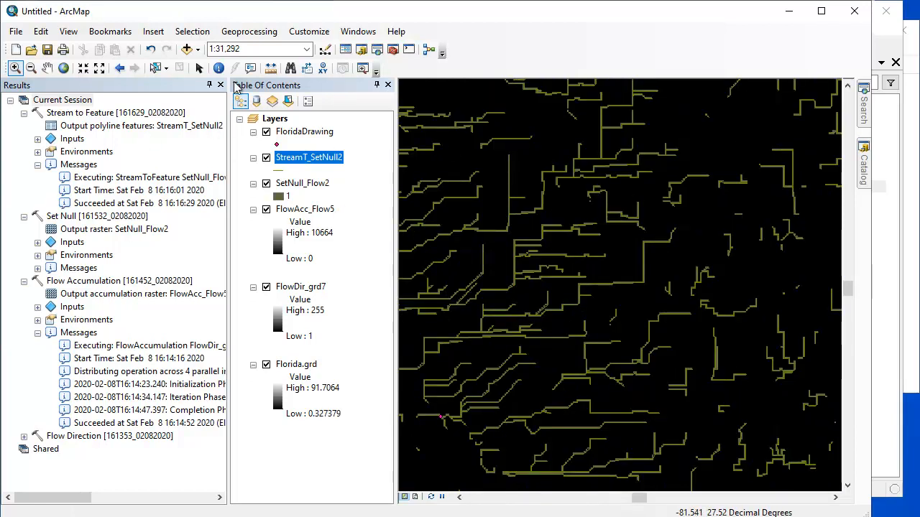
left_click(119, 69)
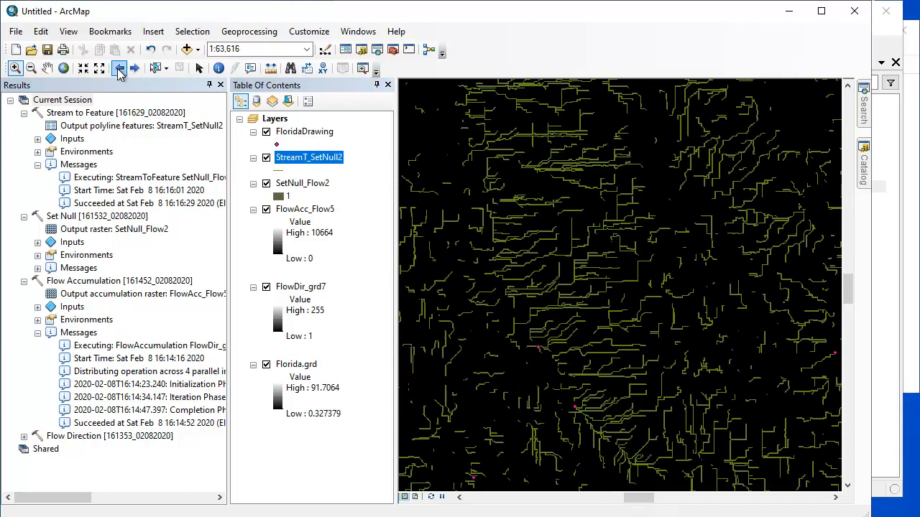
Switch to Manifold, show the Florida Tiles Watershed Lines Drawing layer and examine its lines around the central ridge up close.
left_click(887, 435)
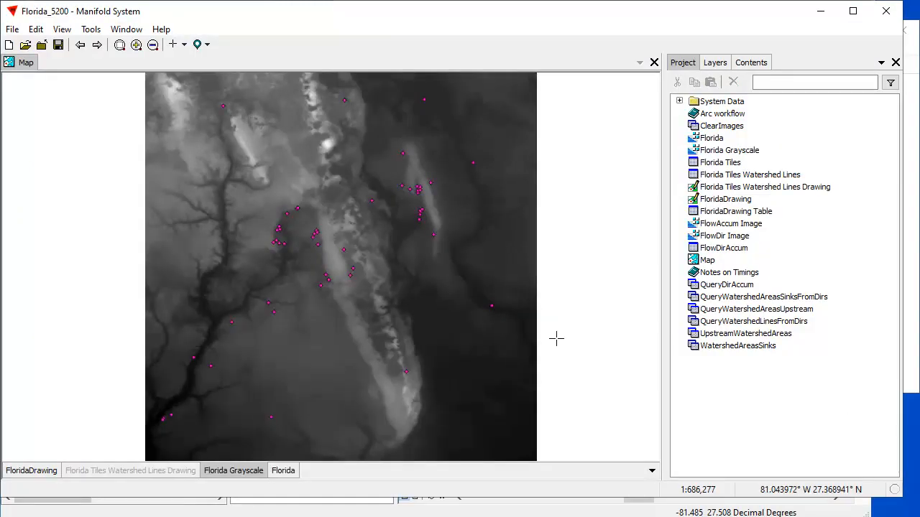
left_click(178, 474, "shift")
left_click_drag(285, 214, 366, 290)
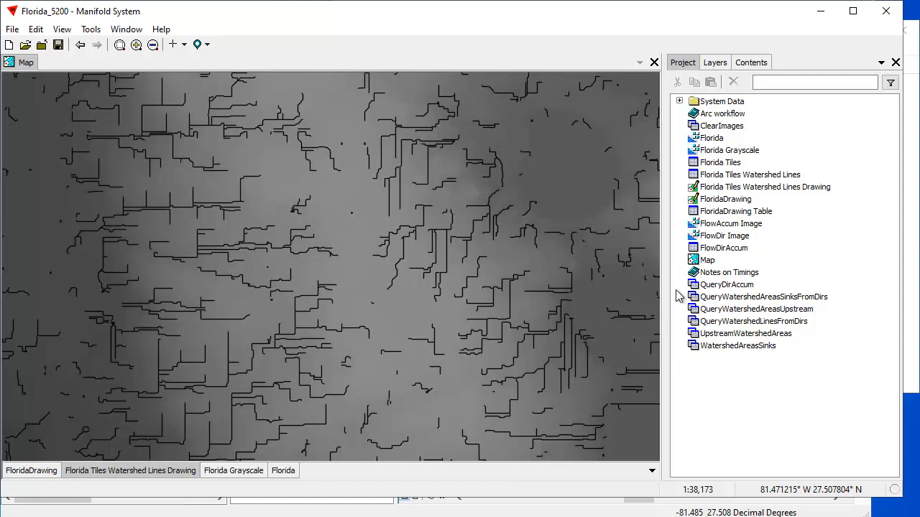
Make Florida the active layer, review the Watershed Lines transform's parameters, and return to the project's component list.
left_click(747, 62)
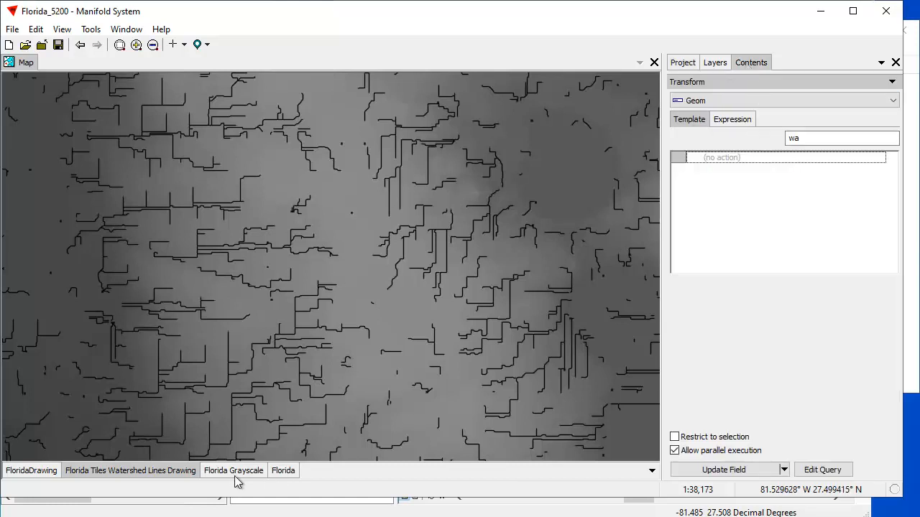
left_click(283, 472)
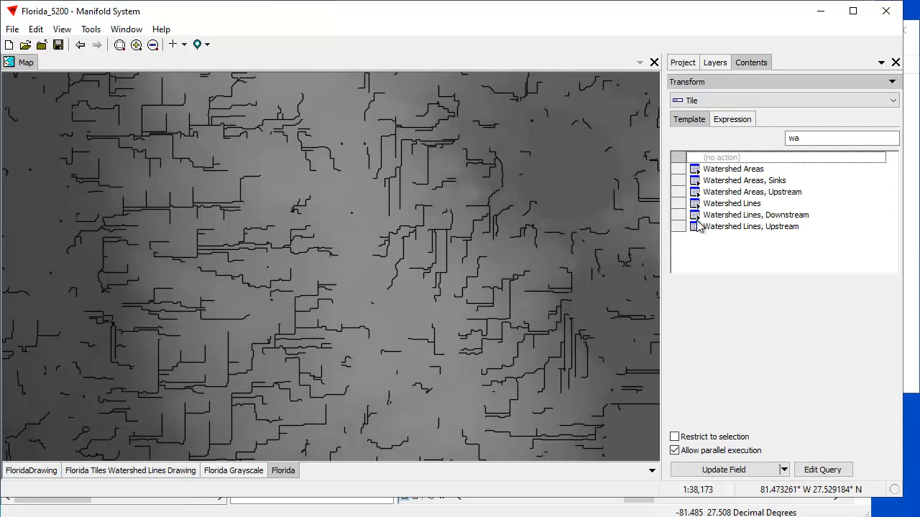
left_click(749, 206)
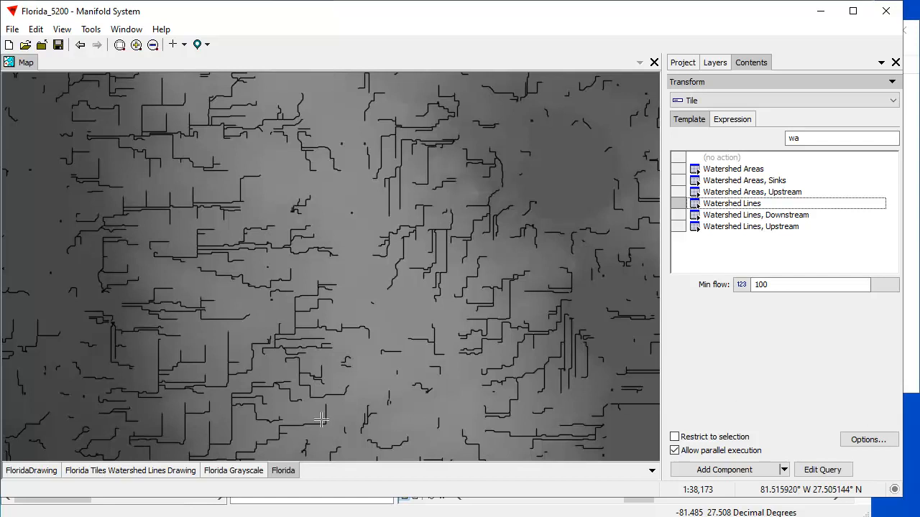
left_click(683, 62)
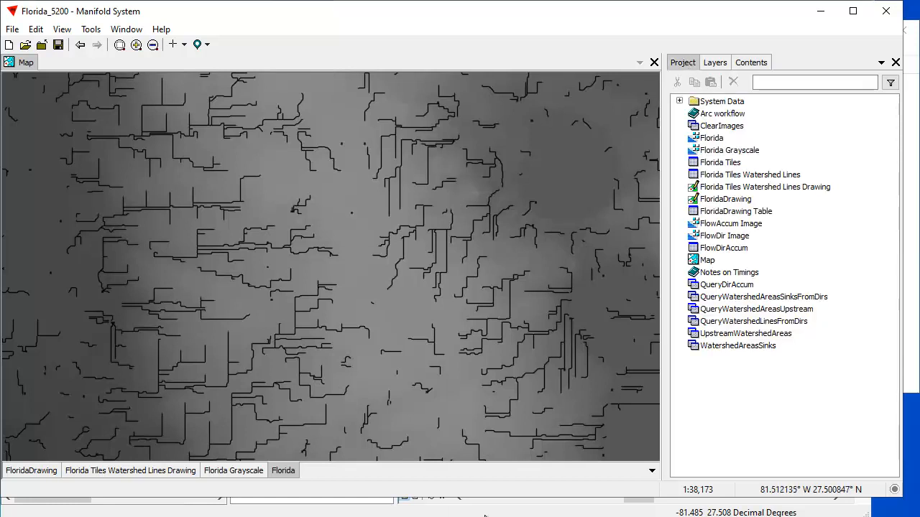
Compare ArcMap's stream lines with Manifold's watershed lines, and return the Manifold map to its previous, wider view.
key("alt+Tab")
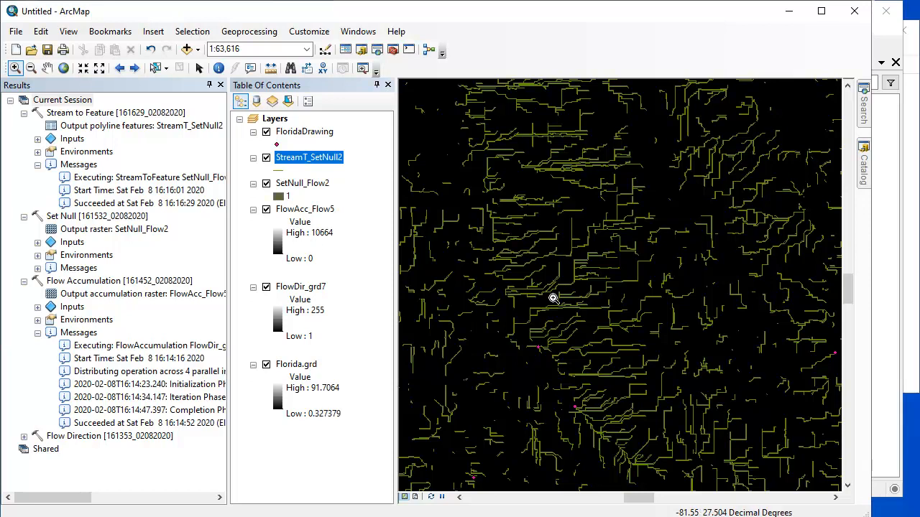
left_click(887, 427)
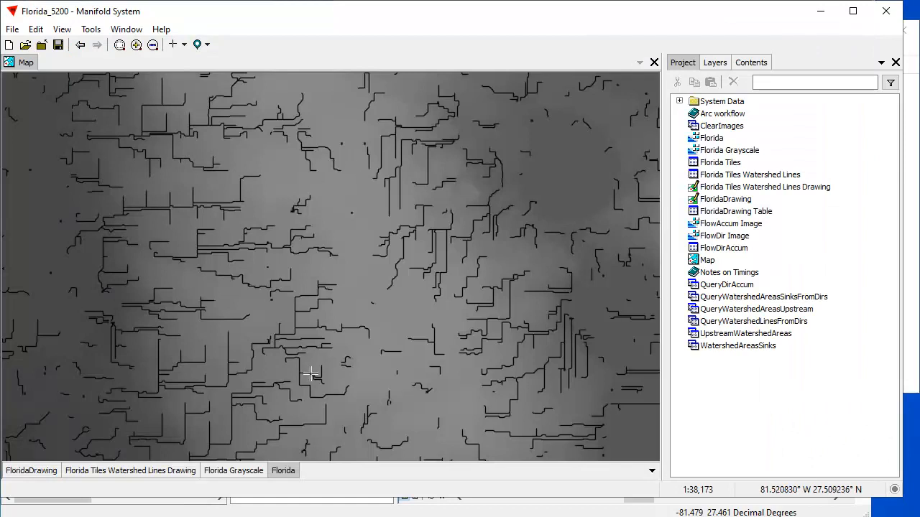
left_click(79, 45)
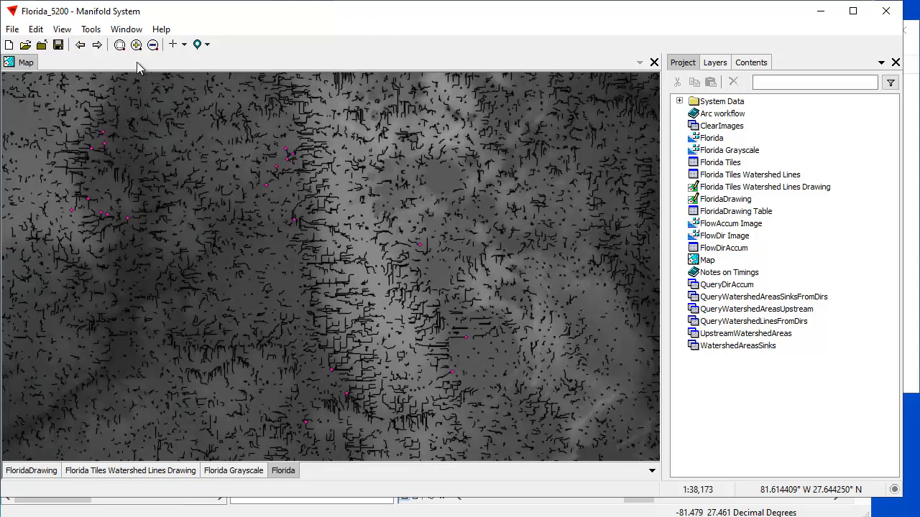
Remove the Florida Tiles Watershed Lines Drawing layer from the map, and delete that drawing and the Florida Tiles Watershed Lines table from the project.
left_click(80, 45)
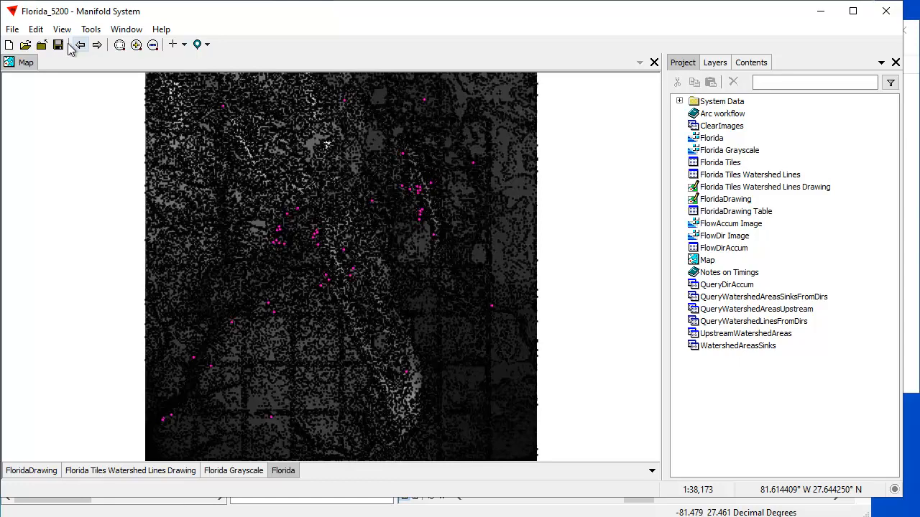
right_click(169, 473)
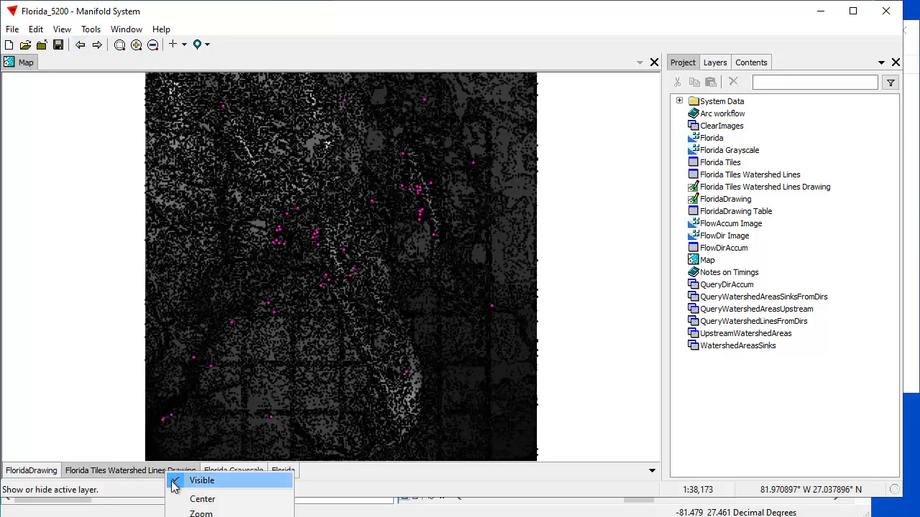
left_click(194, 516)
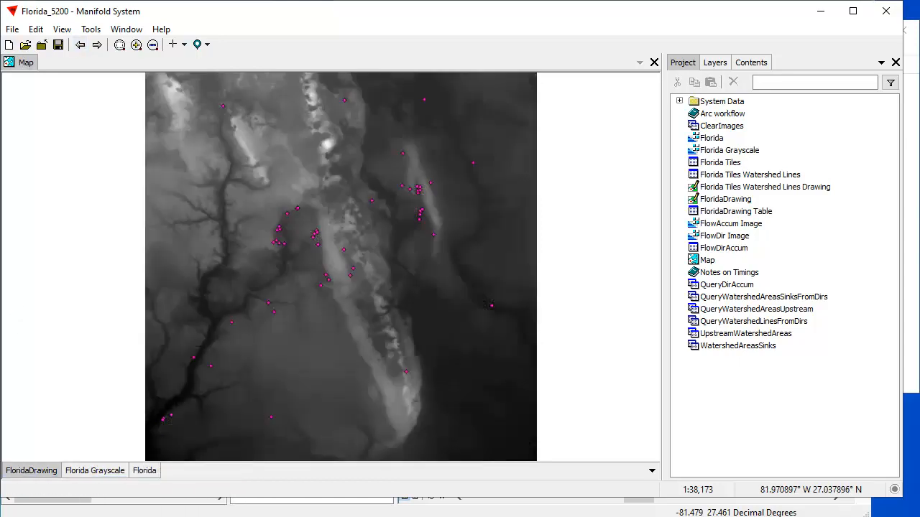
left_click(784, 188)
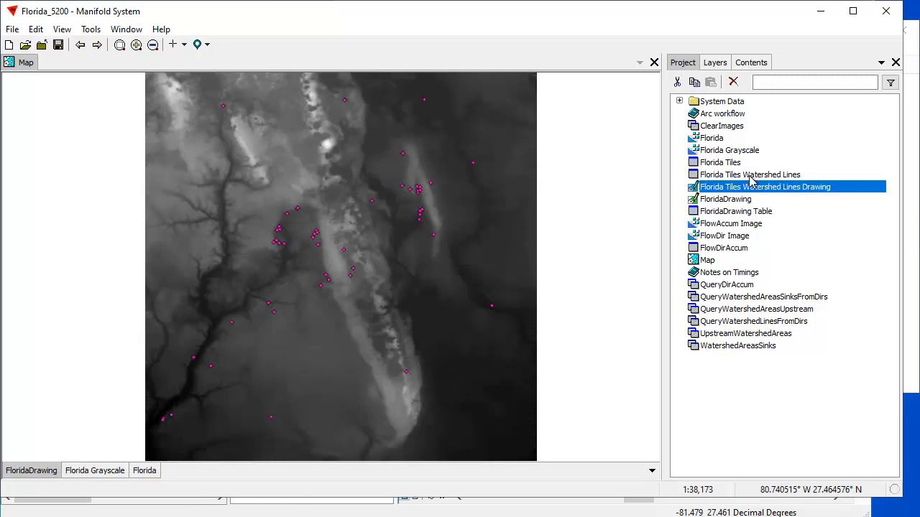
left_click(756, 178, "ctrl")
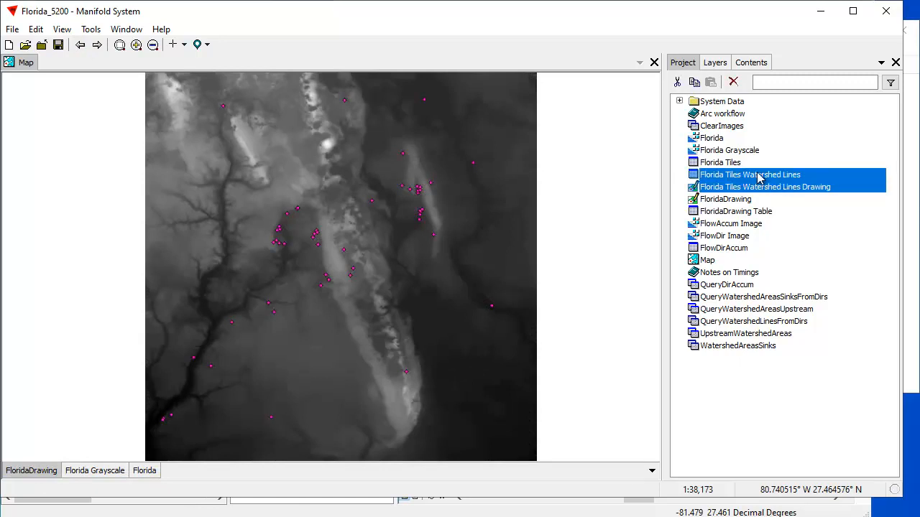
left_click(733, 82)
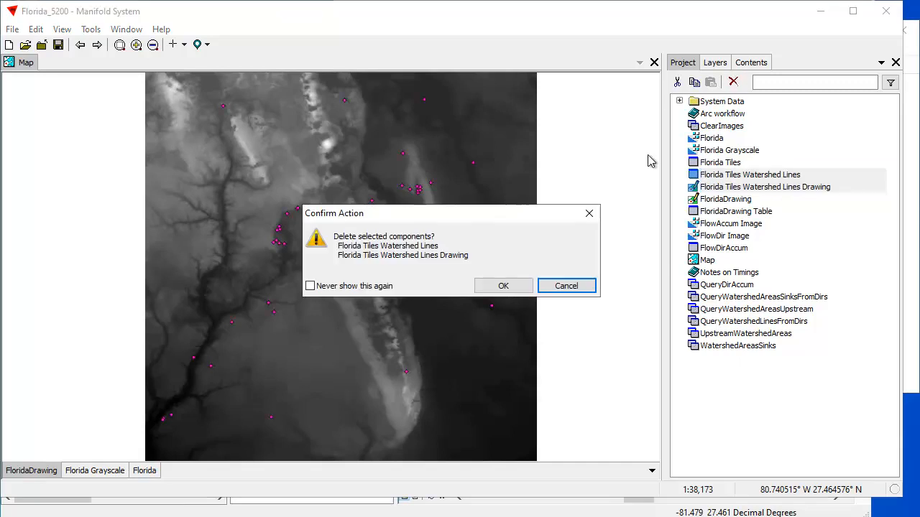
left_click(512, 285)
Run the Watershed Lines transform on the Florida layer with a minimum flow of 100, check the processor load in Task Manager, and return to Manifold.
left_click(144, 470)
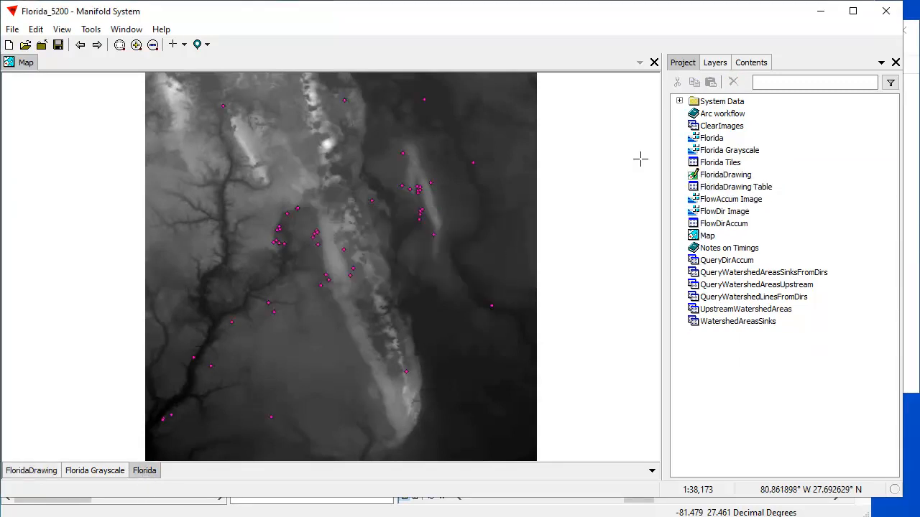
left_click(751, 62)
left_click(744, 205)
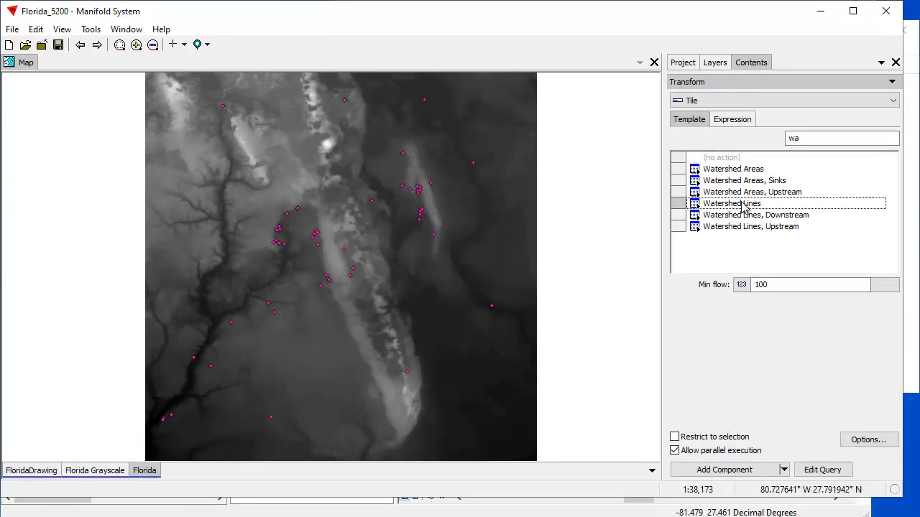
left_click(732, 471)
left_click(912, 378)
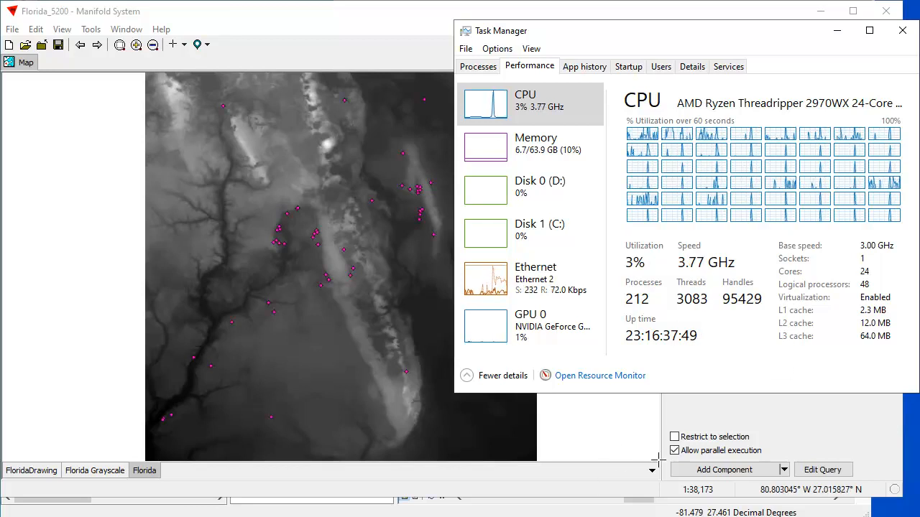
left_click(821, 439)
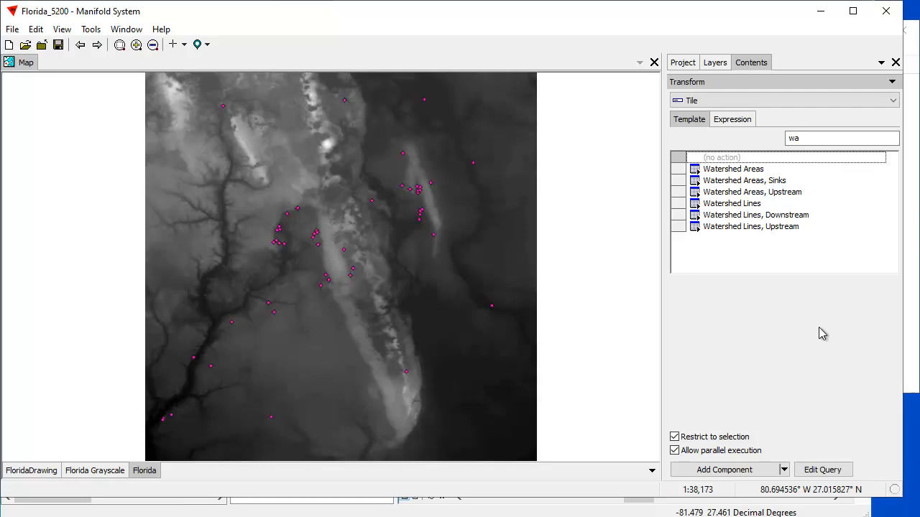
Compare ArcMap's stream workflow results with Manifold's watershed transform list, and switch back to ArcMap.
left_click(583, 511)
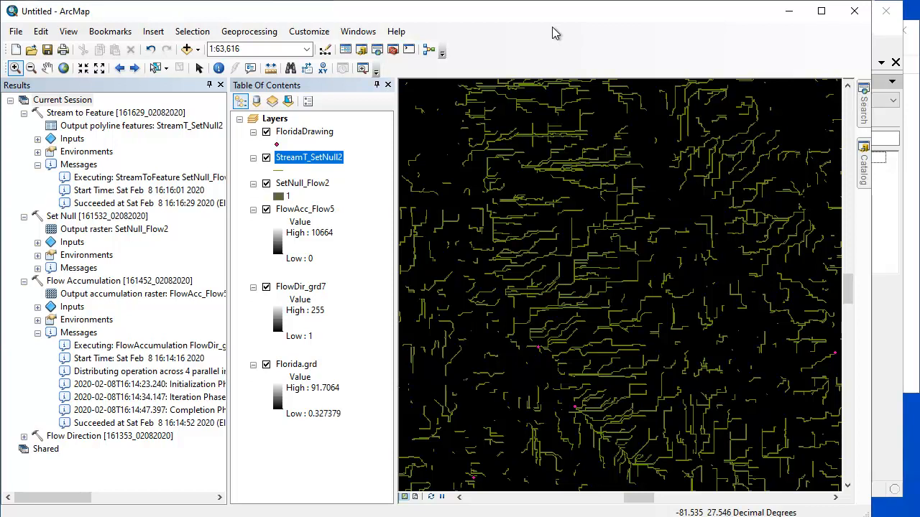
left_click(883, 384)
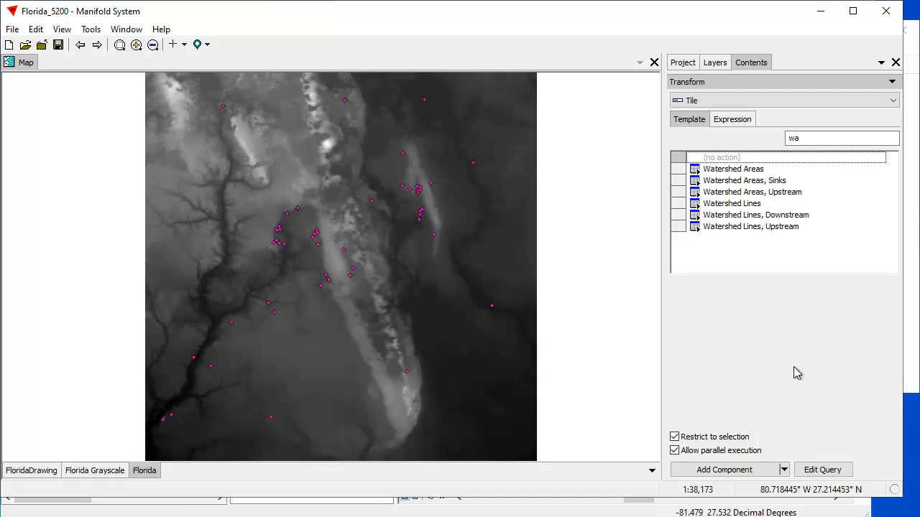
left_click(605, 513)
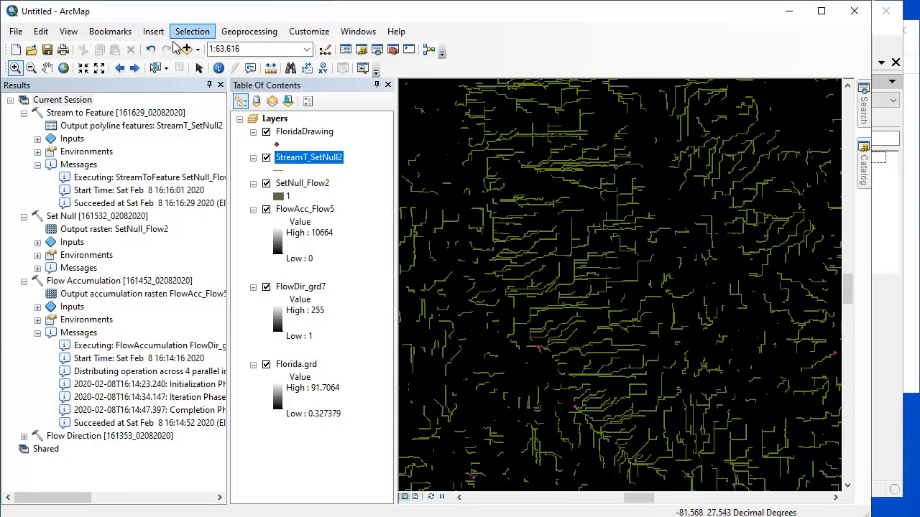
Hide the StreamT_SetNull2, SetNull_Flow2, FlowAcc_Flow5 and FlowDir_grd7 layers so that only FloridaDrawing and the Florida.grd terrain are shown at full extent.
left_click(120, 68)
left_click(120, 69)
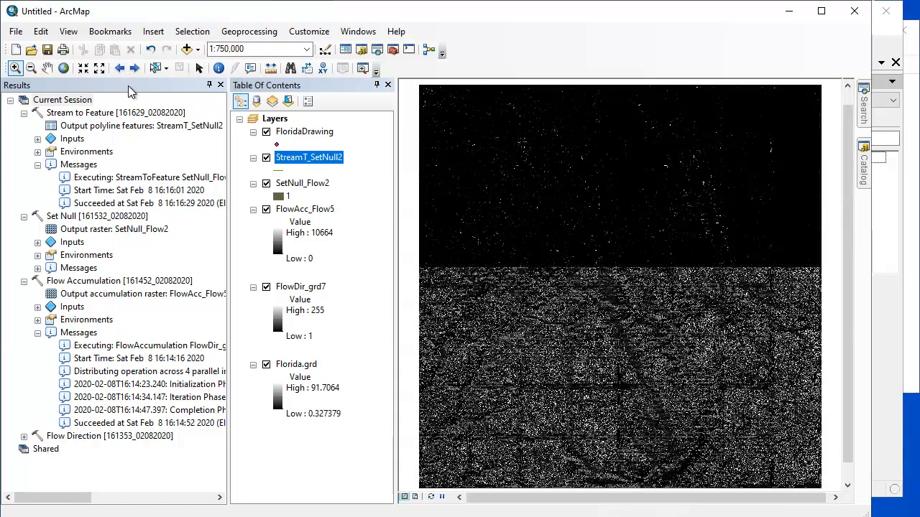
left_click(266, 159)
left_click(268, 184)
left_click(266, 184)
left_click(266, 210)
left_click(266, 288)
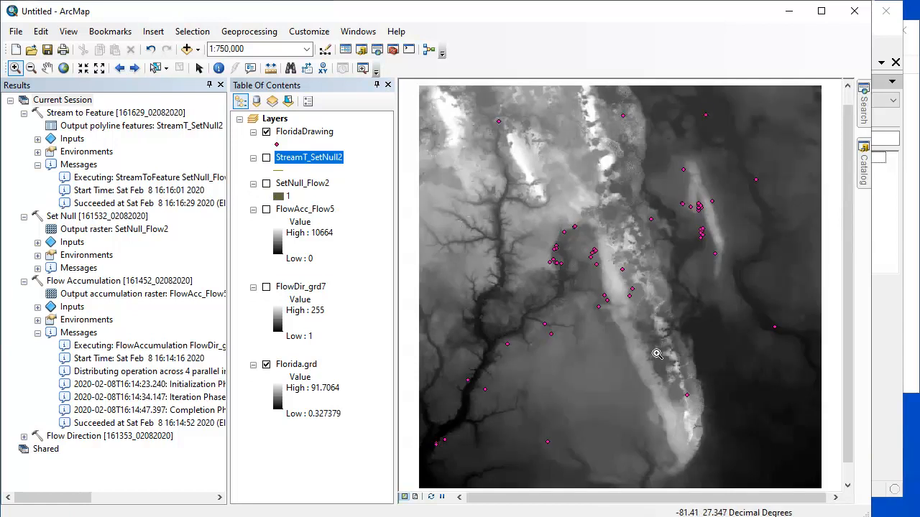